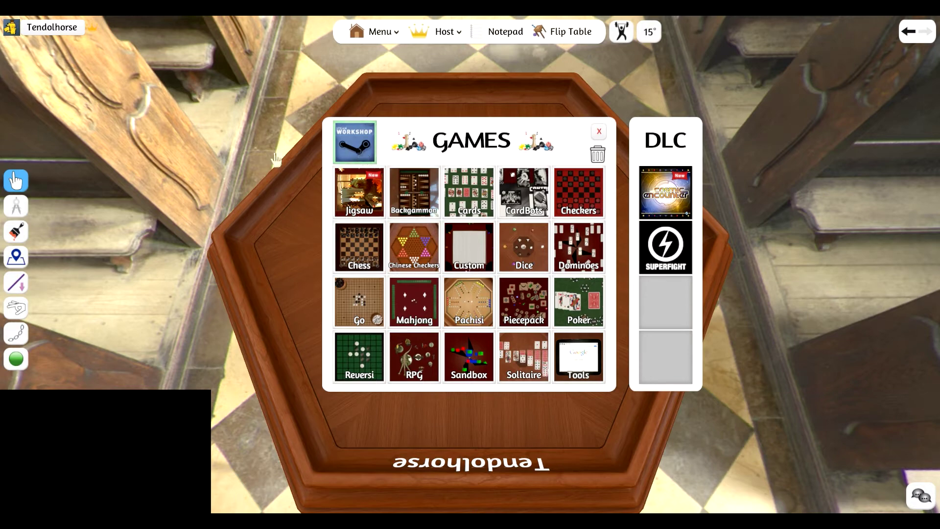
Load the Ashes: Rise of the Phoenixborn table from the Workshop games list
{"action": "left_click", "coordinate": [355, 142]}
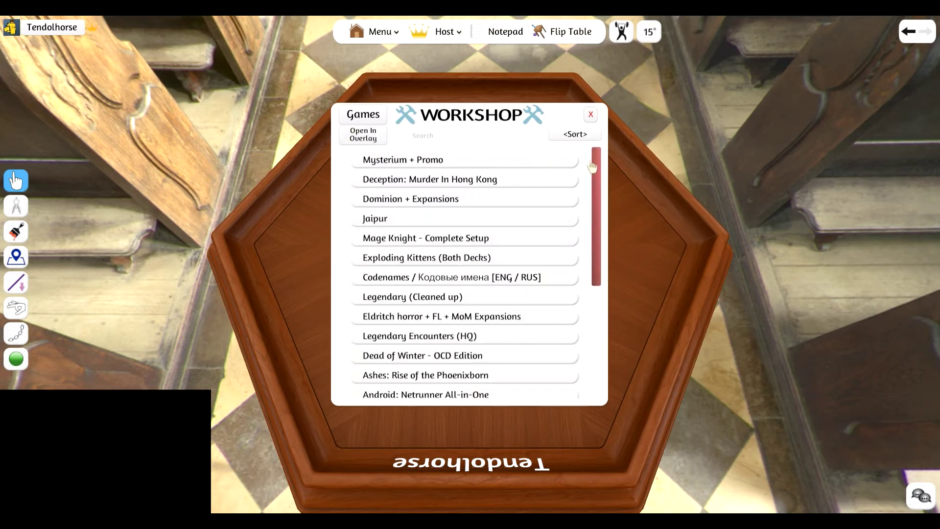
{"action": "left_click_drag", "start_coordinate": [592, 167], "coordinate": [566, 139]}
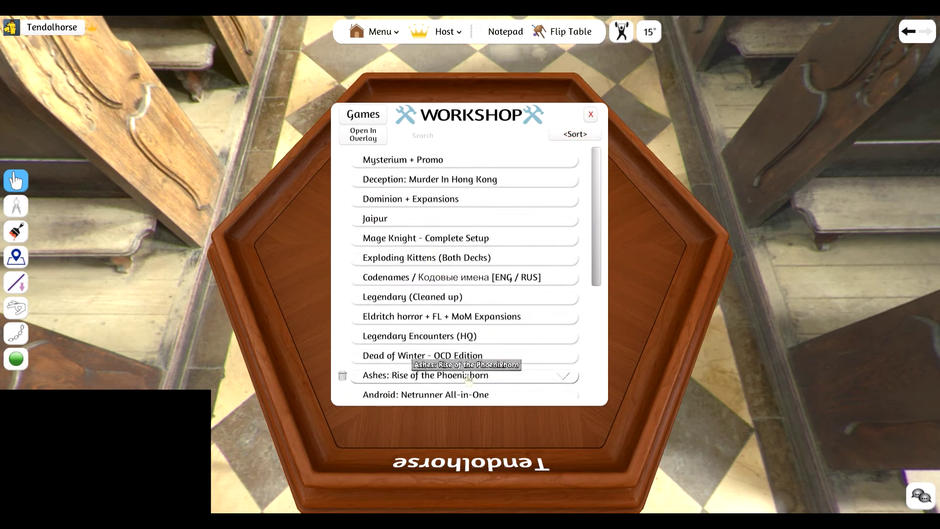
{"action": "left_click", "coordinate": [390, 383]}
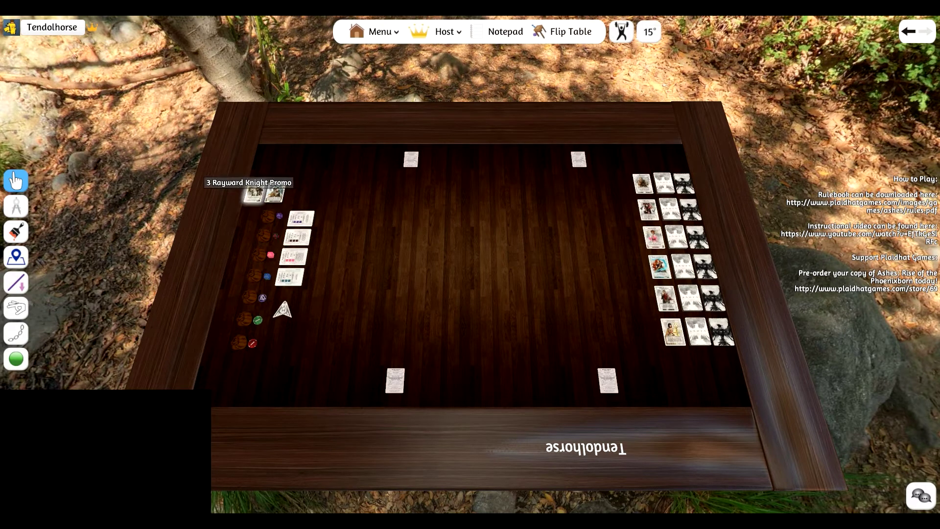
Drag Maeoni Viper from the right-hand grid to mid-table and set the Snakes in Silver deck beside it
{"action": "left_click_drag", "start_coordinate": [624, 150], "coordinate": [749, 394]}
{"action": "left_click", "coordinate": [640, 441]}
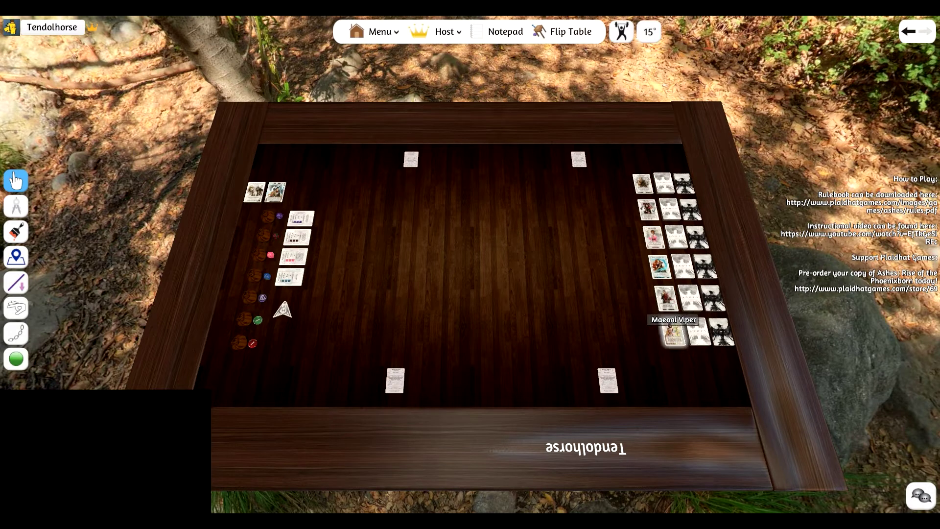
{"action": "left_click_drag", "start_coordinate": [672, 332], "coordinate": [430, 286]}
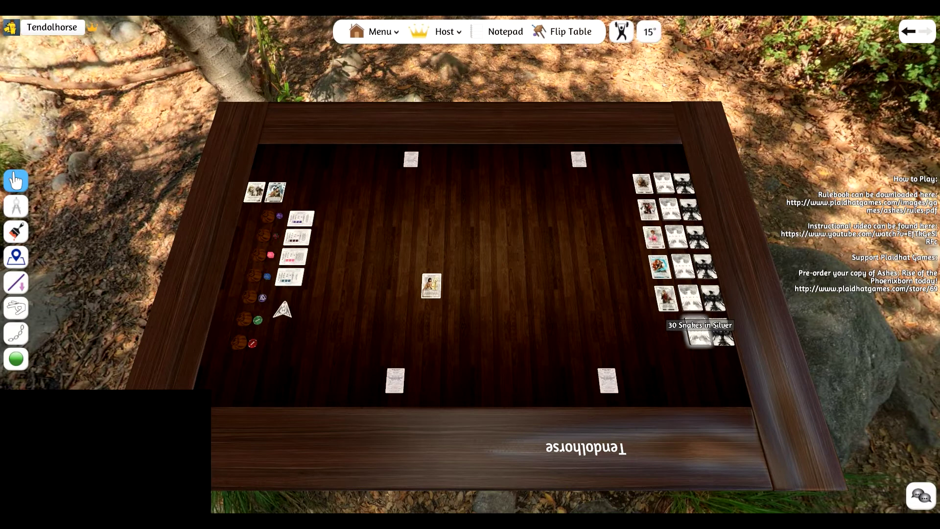
{"action": "left_click_drag", "start_coordinate": [700, 332], "coordinate": [592, 282]}
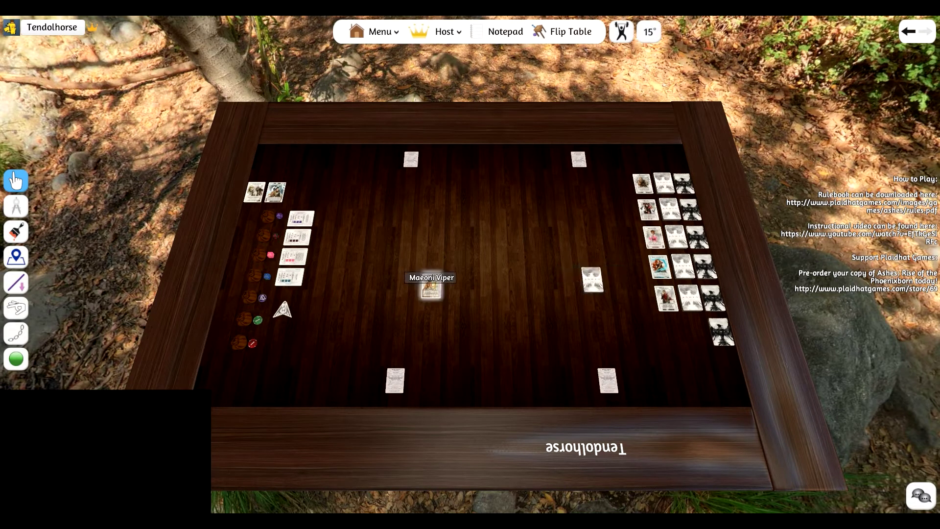
{"action": "right_click", "coordinate": [594, 285]}
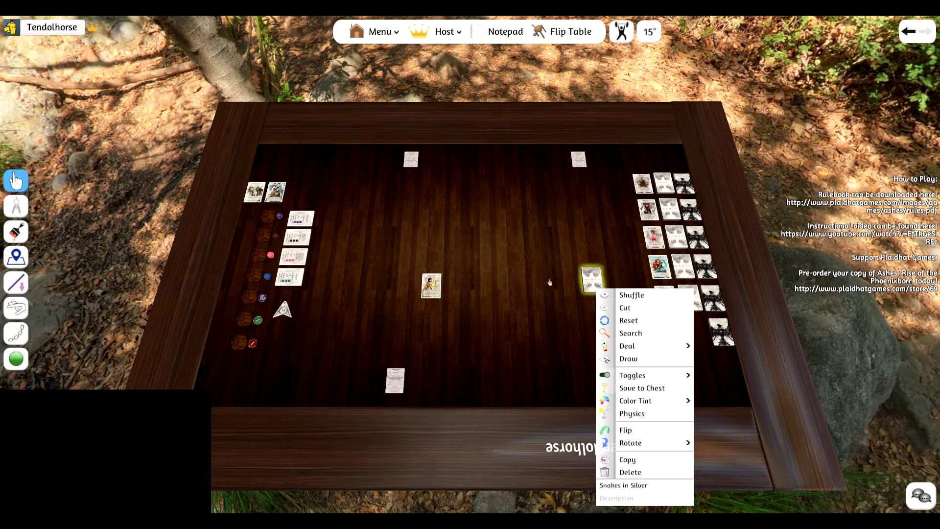
Search the Snakes in Silver deck, stop and restack it, then search it again to fan its cards out
{"action": "left_click", "coordinate": [532, 288]}
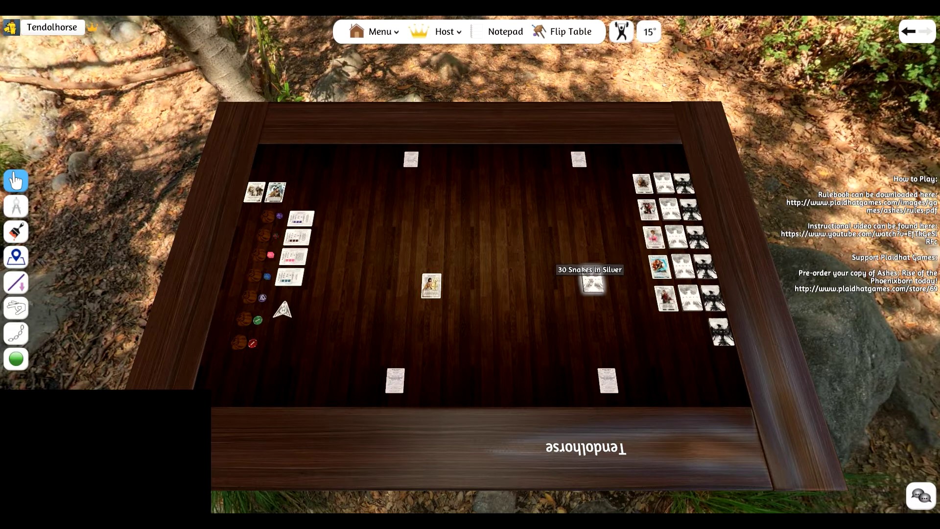
{"action": "right_click", "coordinate": [591, 280]}
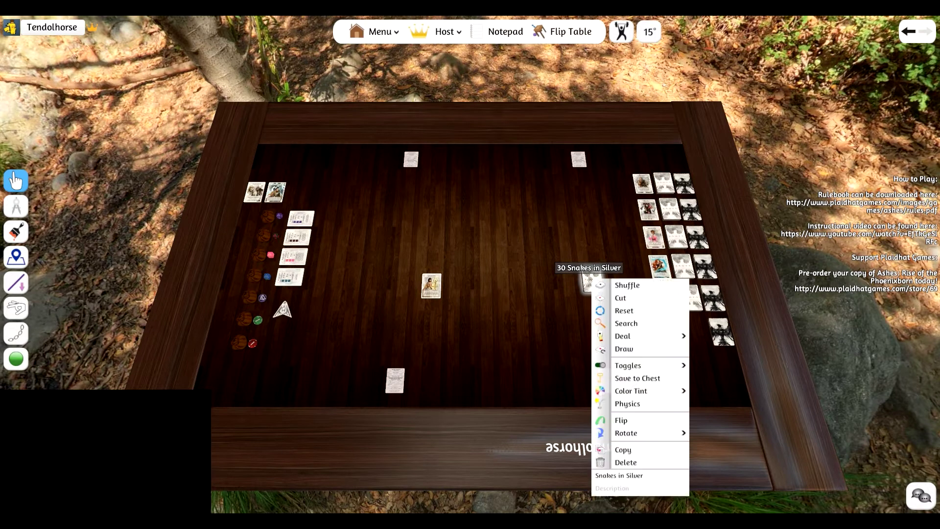
{"action": "left_click", "coordinate": [629, 326]}
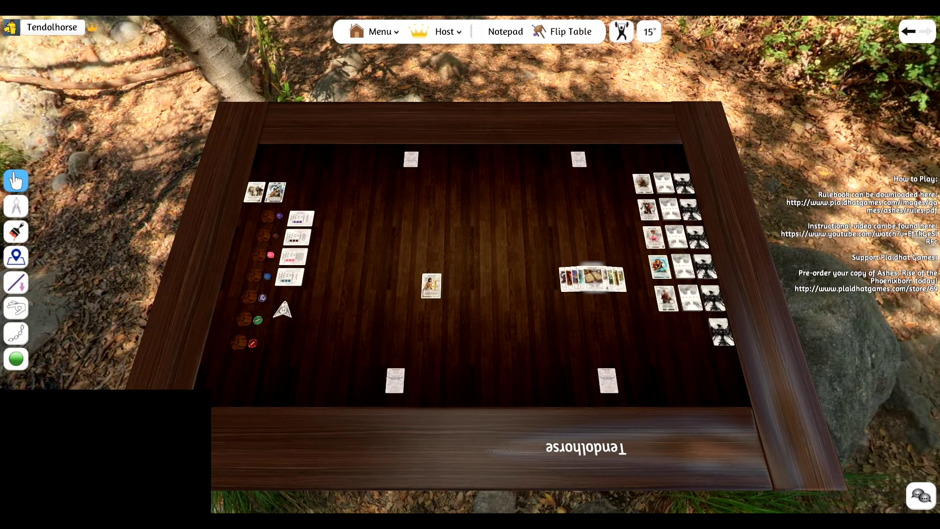
{"action": "right_click", "coordinate": [596, 283]}
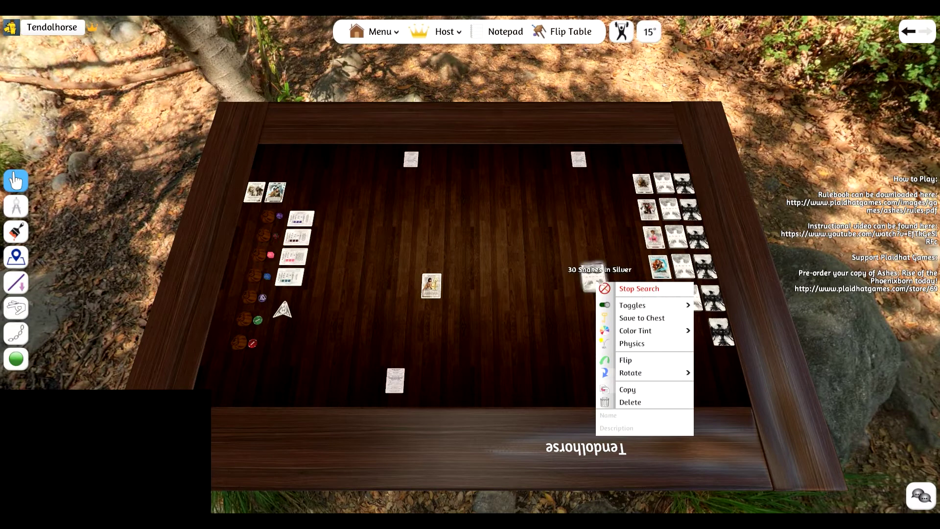
{"action": "left_click", "coordinate": [639, 288]}
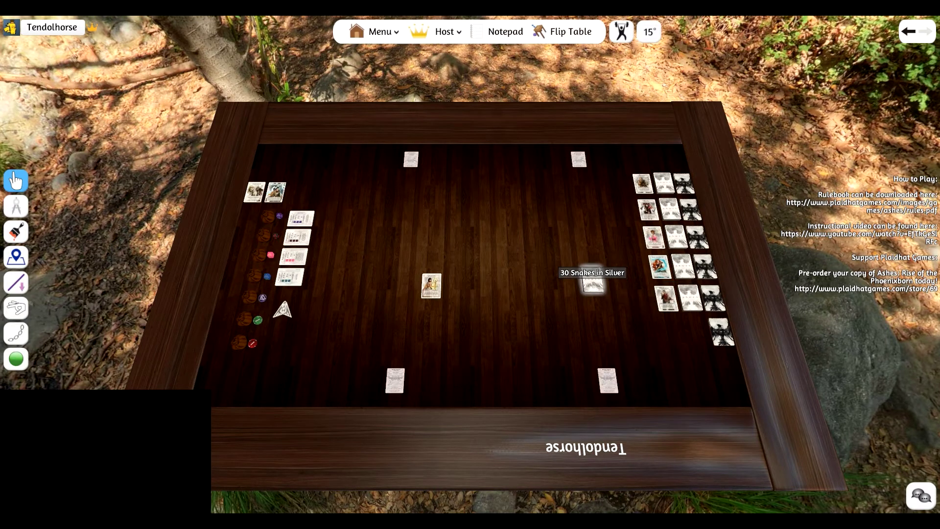
{"action": "right_click", "coordinate": [595, 283]}
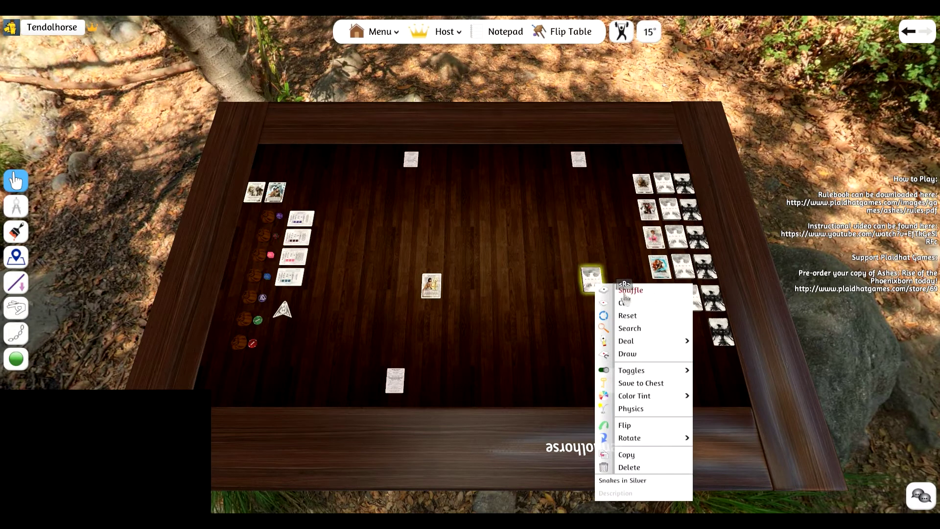
{"action": "left_click", "coordinate": [620, 330]}
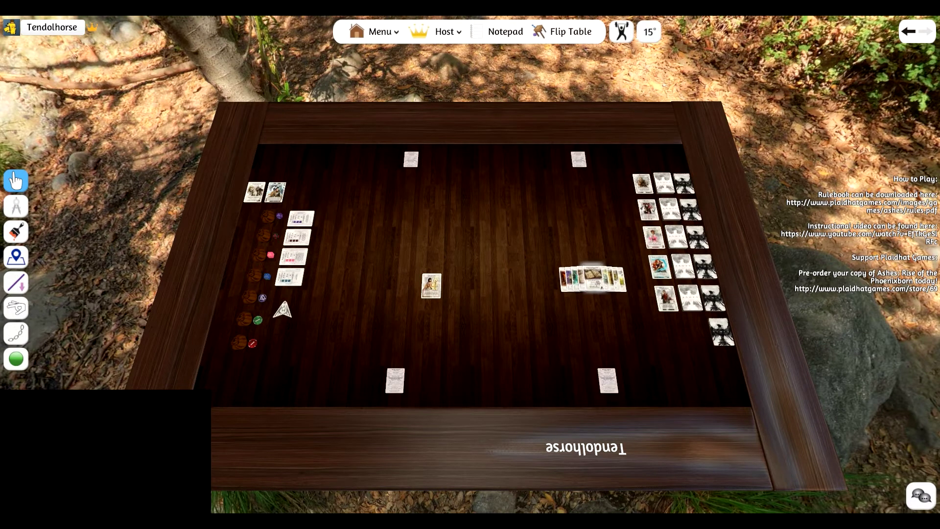
Pull one Snakes in Silver card beside Maeoni Viper, stop the search, and return the 29-card deck right
{"action": "left_click_drag", "start_coordinate": [594, 280], "coordinate": [468, 284]}
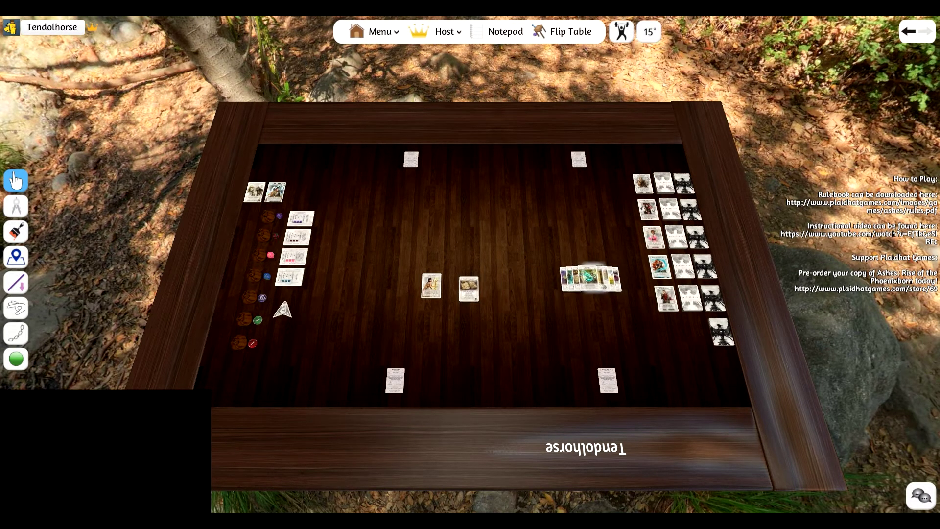
{"action": "right_click", "coordinate": [594, 284]}
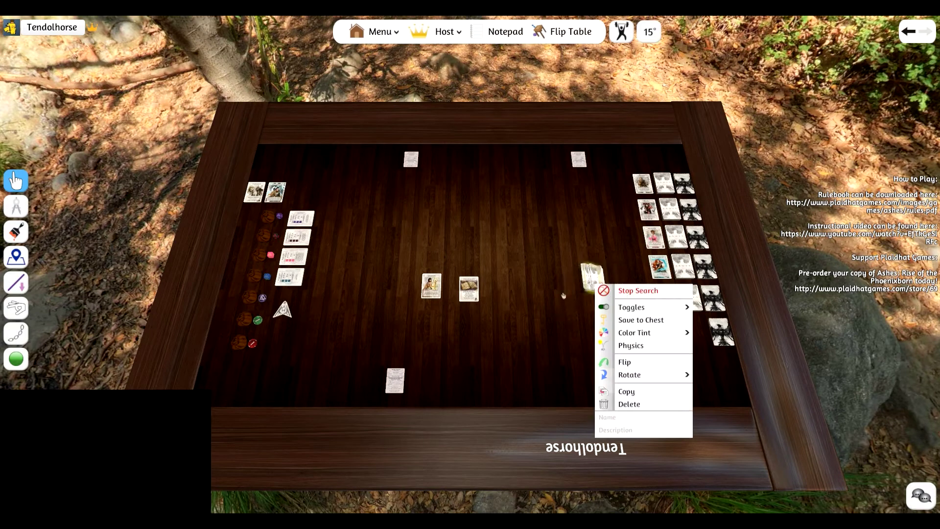
{"action": "left_click", "coordinate": [622, 291]}
{"action": "left_click_drag", "start_coordinate": [595, 286], "coordinate": [673, 334]}
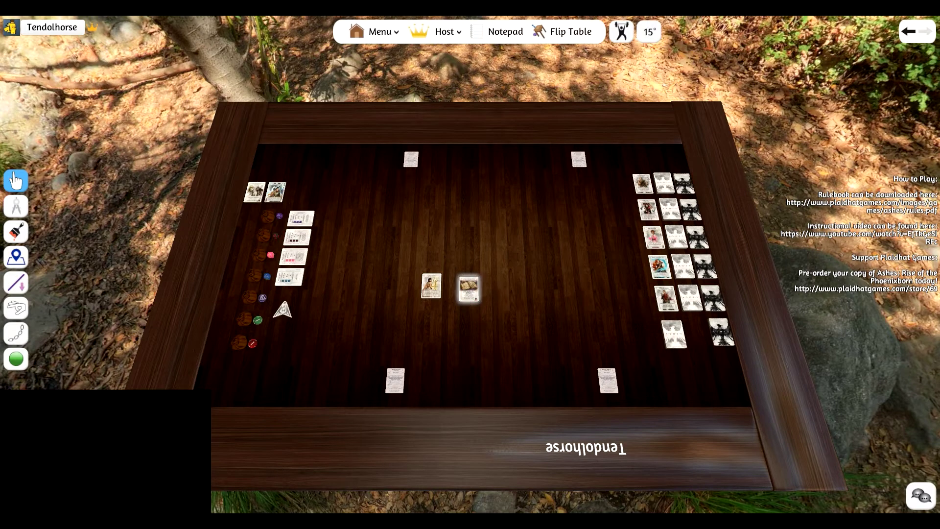
{"action": "key", "text": "3"}
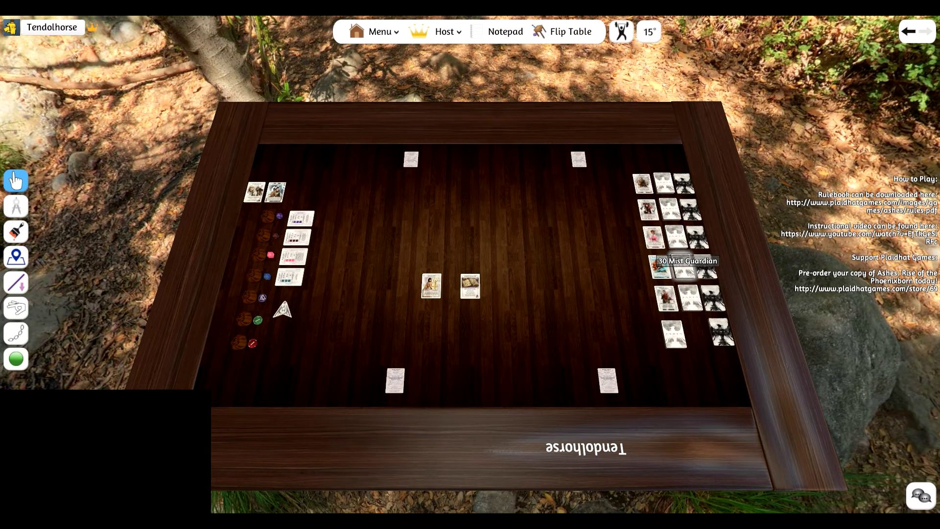
Move the Mist Guardian cards toward the far edge and centre, flipping the centre stack face-down
{"action": "left_click_drag", "start_coordinate": [678, 267], "coordinate": [537, 194]}
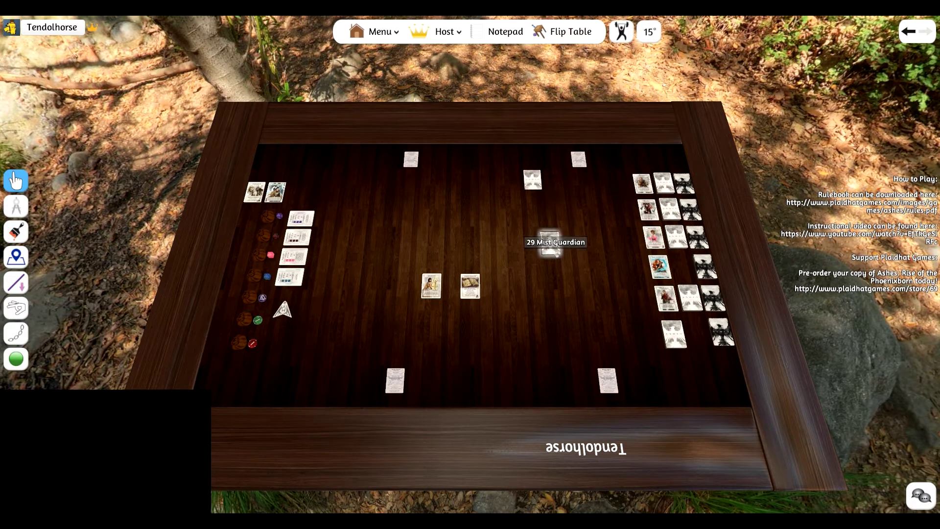
{"action": "left_click_drag", "start_coordinate": [550, 244], "coordinate": [534, 177]}
{"action": "left_click_drag", "start_coordinate": [550, 245], "coordinate": [531, 180]}
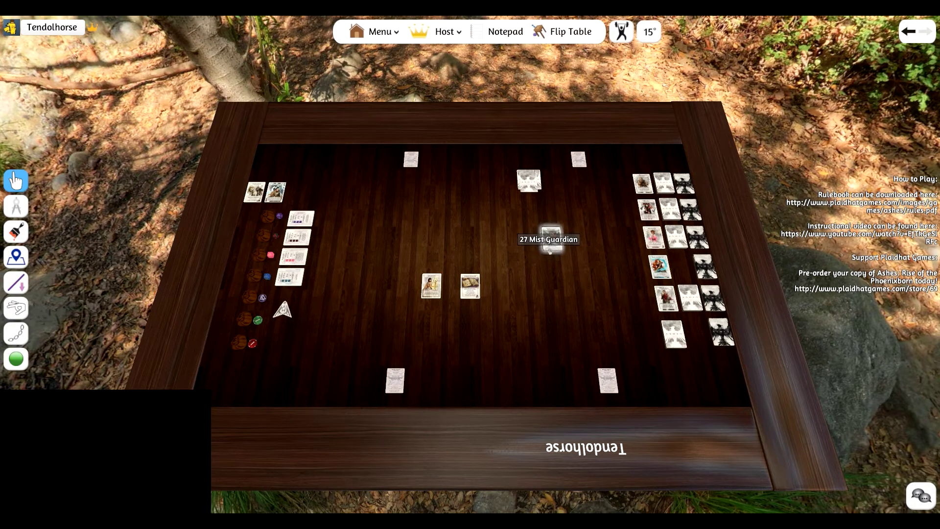
{"action": "left_click_drag", "start_coordinate": [550, 244], "coordinate": [470, 284]}
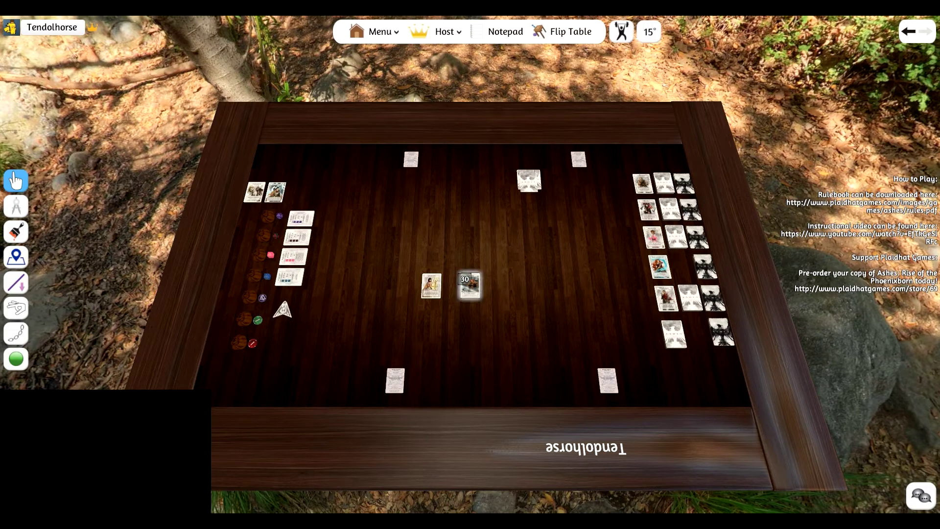
{"action": "key", "text": "f"}
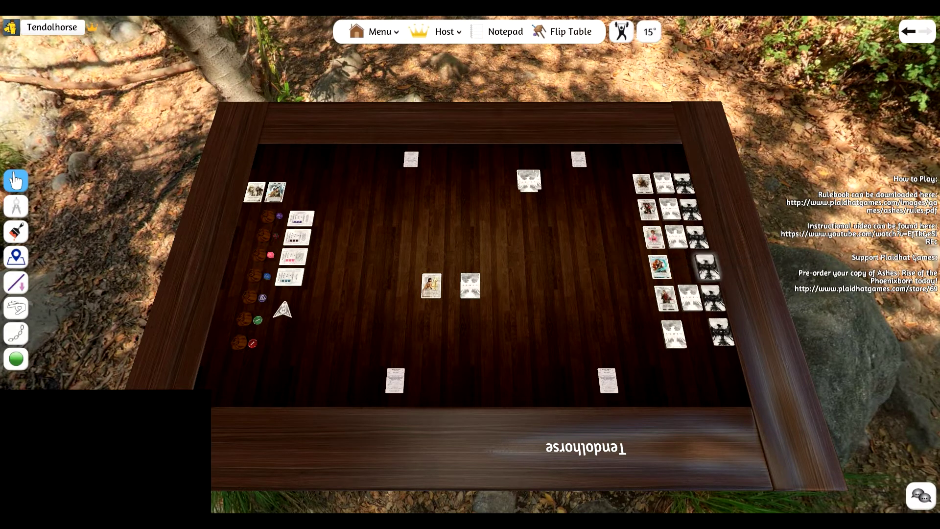
Put the phoenix-art deck at the table centre with Maeoni Viper just to its right
{"action": "left_click_drag", "start_coordinate": [706, 268], "coordinate": [469, 288]}
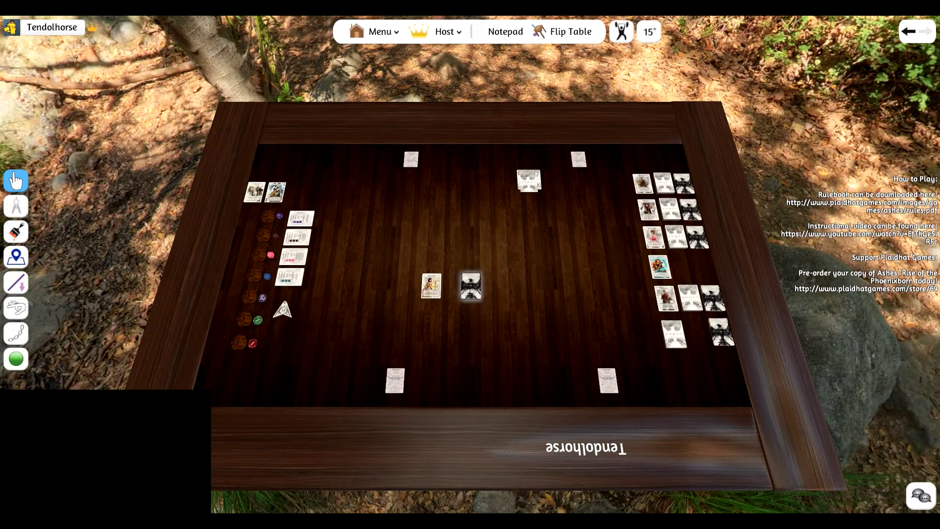
{"action": "mouse_move", "coordinate": [471, 285]}
{"action": "left_mouse_down"}
{"action": "mouse_move", "coordinate": [480, 269]}
{"action": "mouse_move", "coordinate": [437, 272]}
{"action": "mouse_move", "coordinate": [545, 280]}
{"action": "mouse_move", "coordinate": [474, 273]}
{"action": "left_mouse_up"}
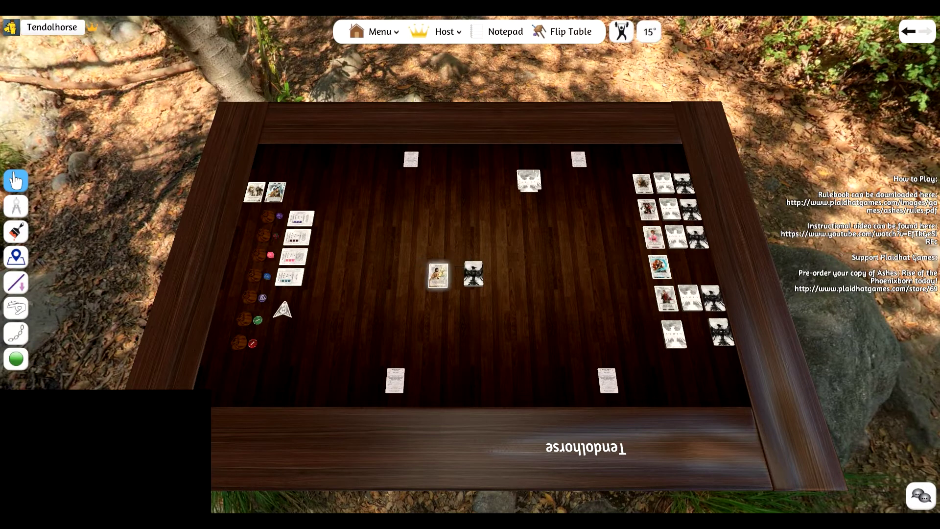
{"action": "left_click_drag", "start_coordinate": [437, 273], "coordinate": [500, 276]}
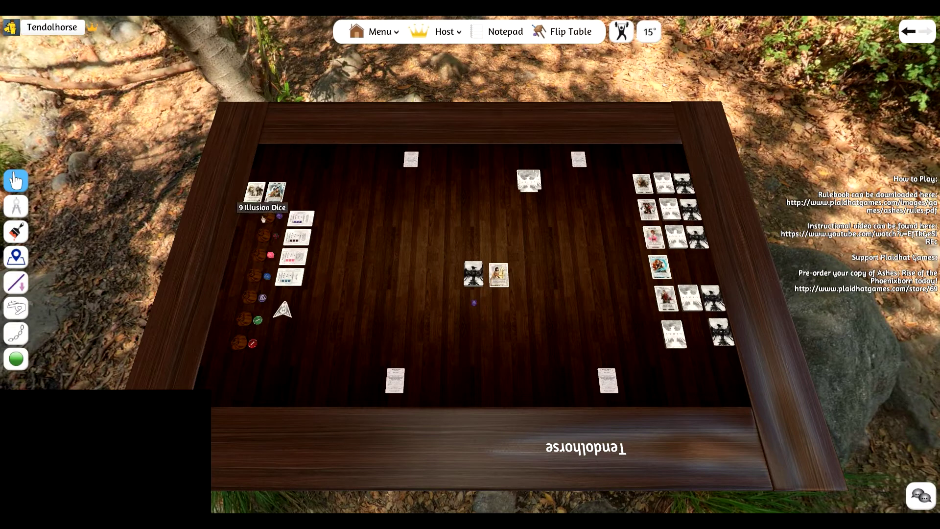
Add a purple die to the centre, then save the centre cards and dice to the chest as 'Test Deck'
{"action": "left_click_drag", "start_coordinate": [263, 219], "coordinate": [494, 302]}
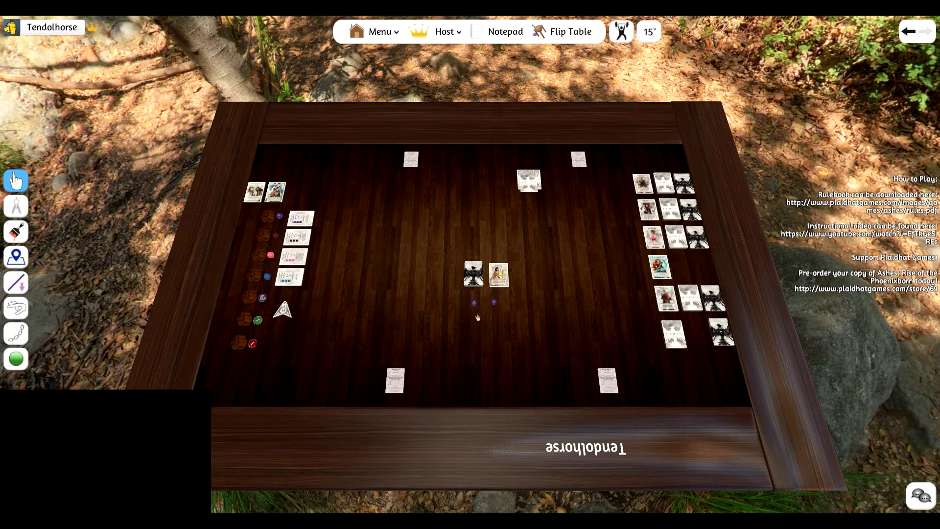
{"action": "left_click_drag", "start_coordinate": [438, 243], "coordinate": [564, 365]}
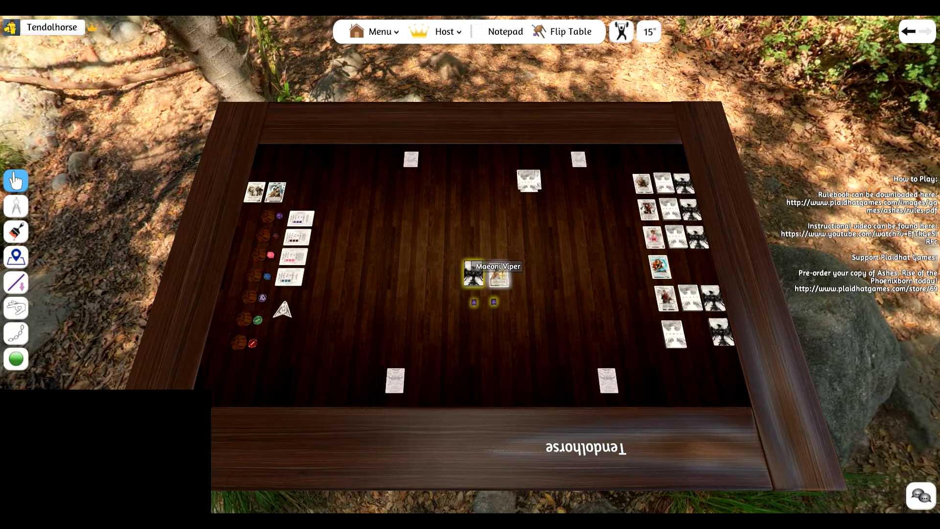
{"action": "right_click", "coordinate": [500, 277]}
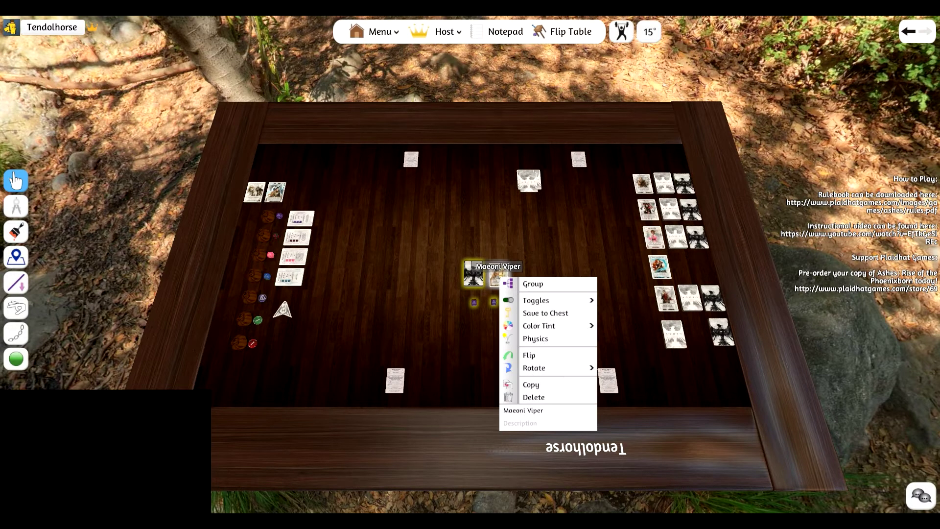
{"action": "left_click", "coordinate": [545, 316]}
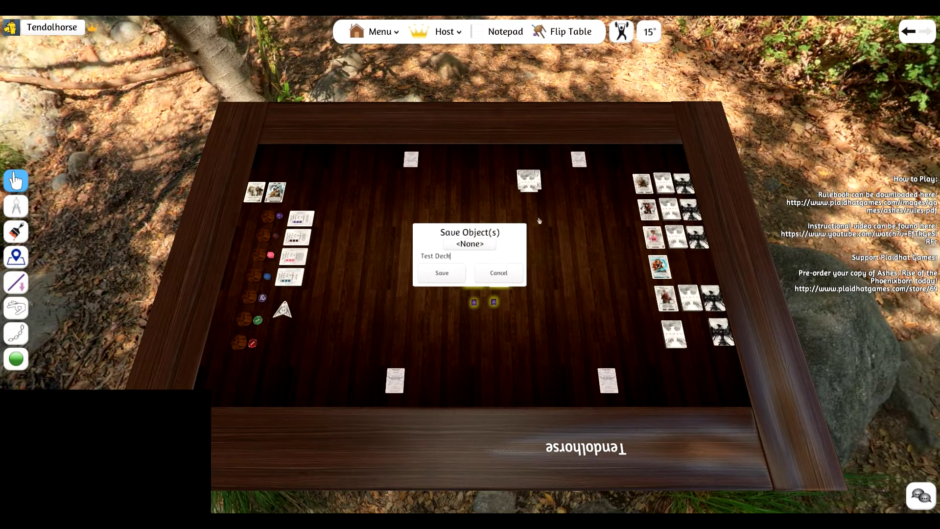
{"action": "key", "text": "Return"}
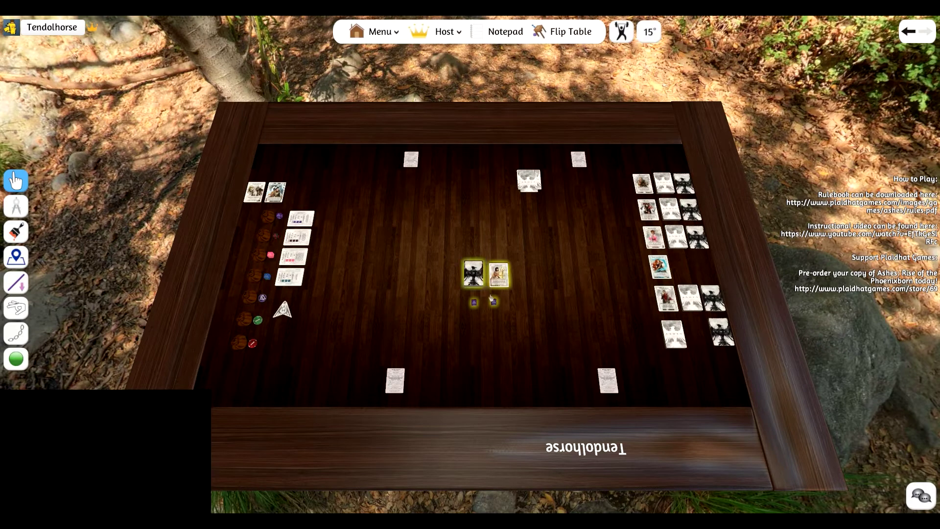
Delete the selected test cards and dice, then open and close the seated player's options
{"action": "key", "text": "Delete"}
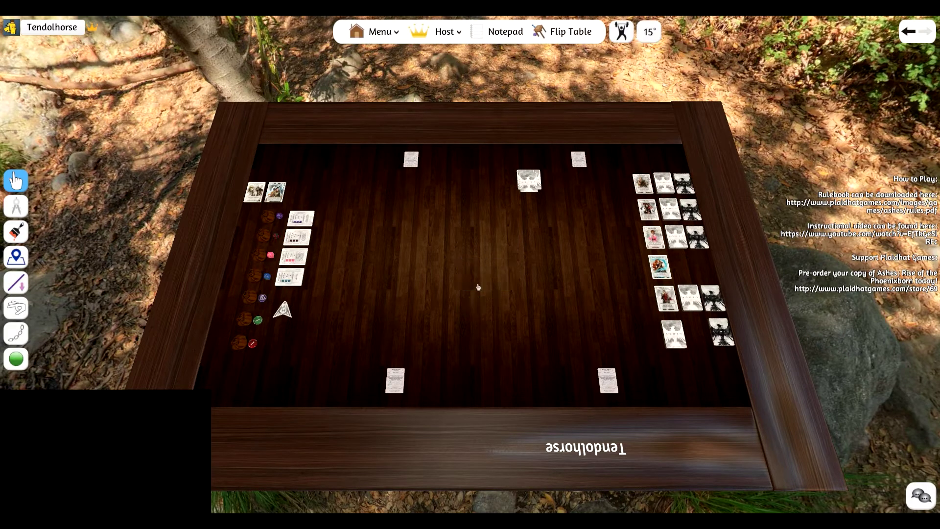
{"action": "mouse_move", "coordinate": [445, 33]}
{"action": "left_click", "coordinate": [52, 29]}
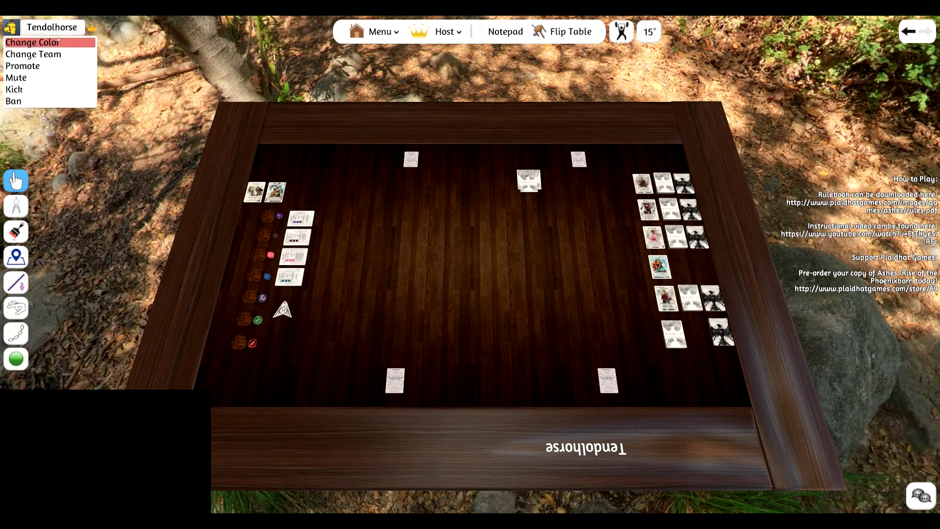
{"action": "left_click", "coordinate": [43, 68]}
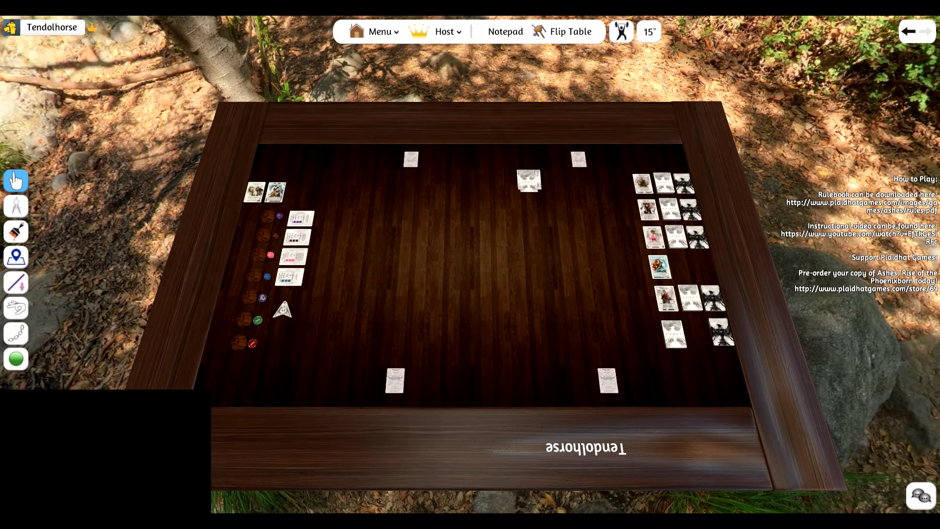
Spawn 'Test Deck' from the chest's Saved Objects and select its three reloaded cards
{"action": "left_click", "coordinate": [444, 32]}
{"action": "left_click", "coordinate": [432, 74]}
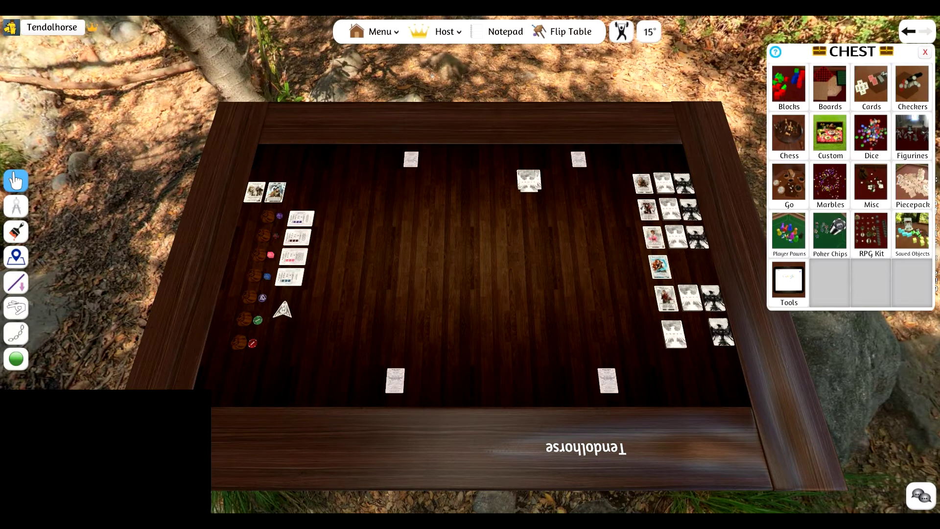
{"action": "left_click", "coordinate": [912, 240]}
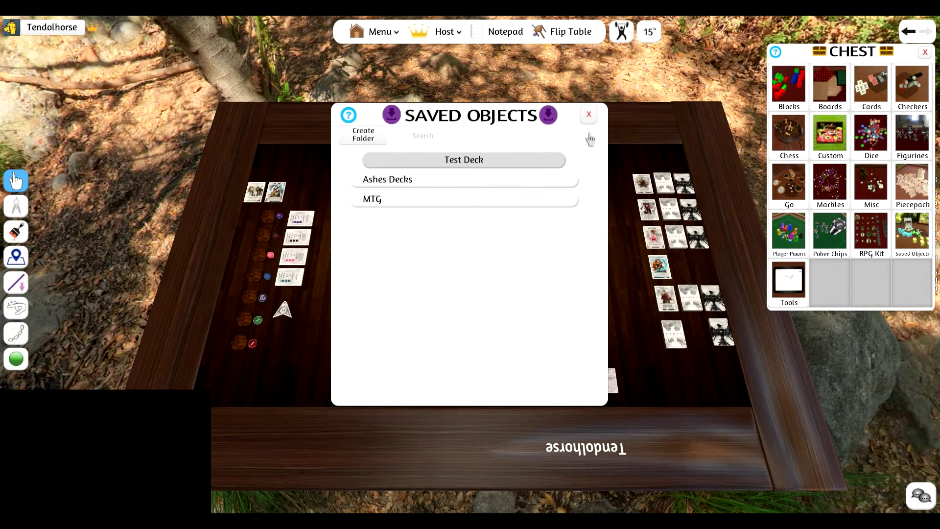
{"action": "left_click", "coordinate": [589, 115]}
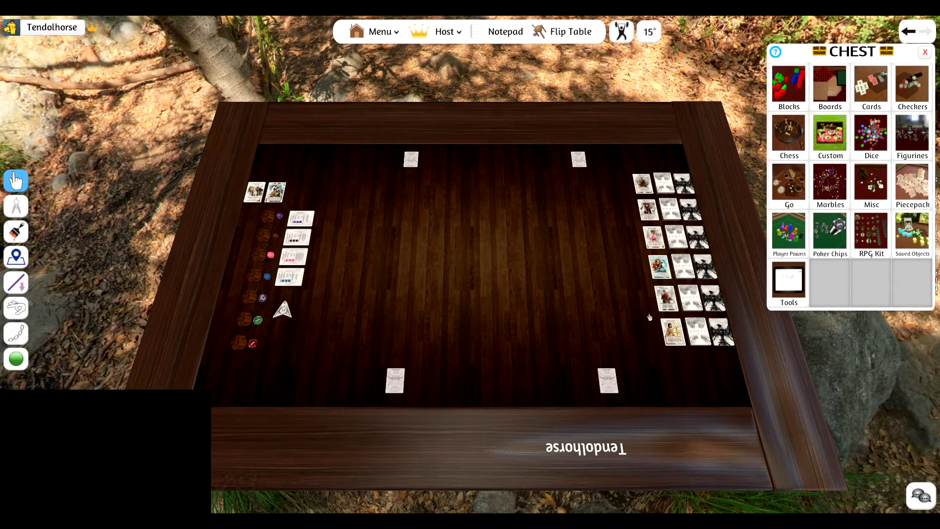
{"action": "left_click_drag", "start_coordinate": [650, 318], "coordinate": [744, 373]}
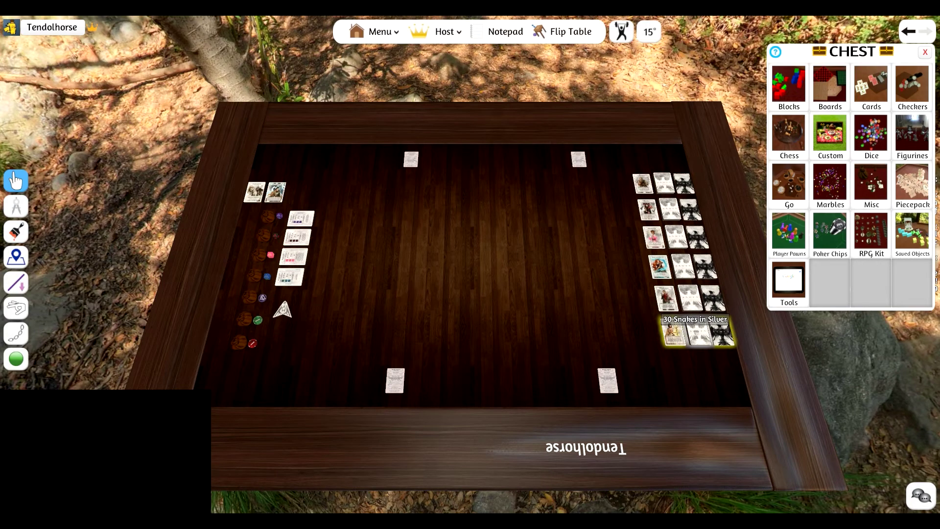
Move the three reloaded cards to the centre, then place the character and conjurations cards at the near edge
{"action": "left_click_drag", "start_coordinate": [699, 333], "coordinate": [476, 280]}
{"action": "left_click", "coordinate": [533, 363]}
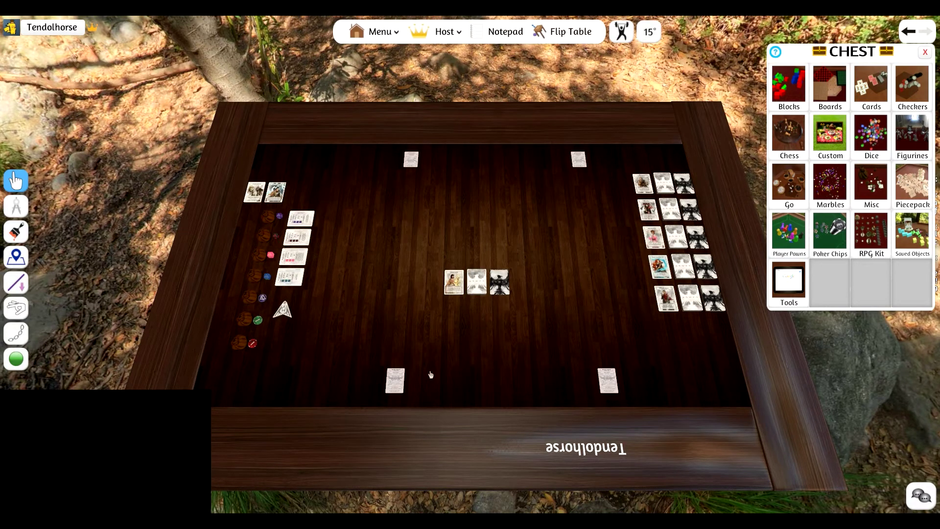
{"action": "left_click_drag", "start_coordinate": [453, 294], "coordinate": [421, 380]}
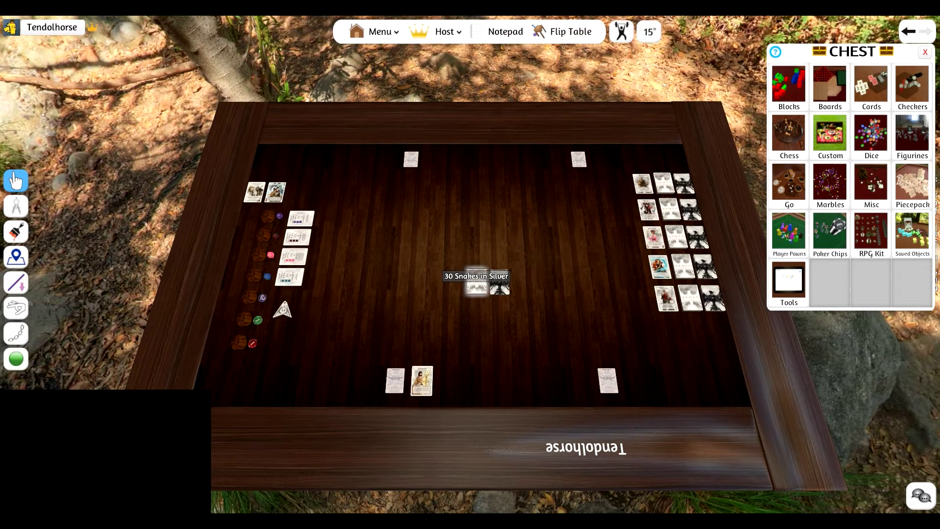
{"action": "left_click_drag", "start_coordinate": [476, 282], "coordinate": [423, 346]}
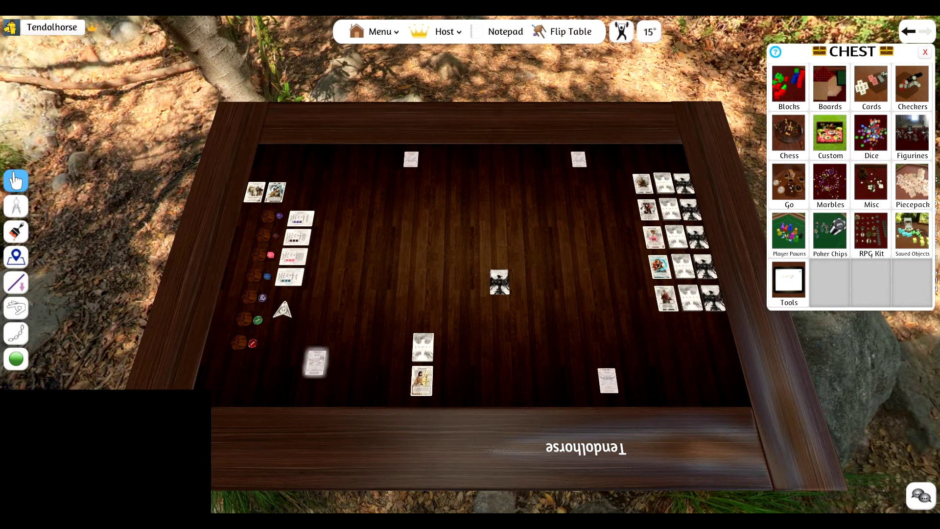
{"action": "left_click_drag", "start_coordinate": [504, 293], "coordinate": [394, 380]}
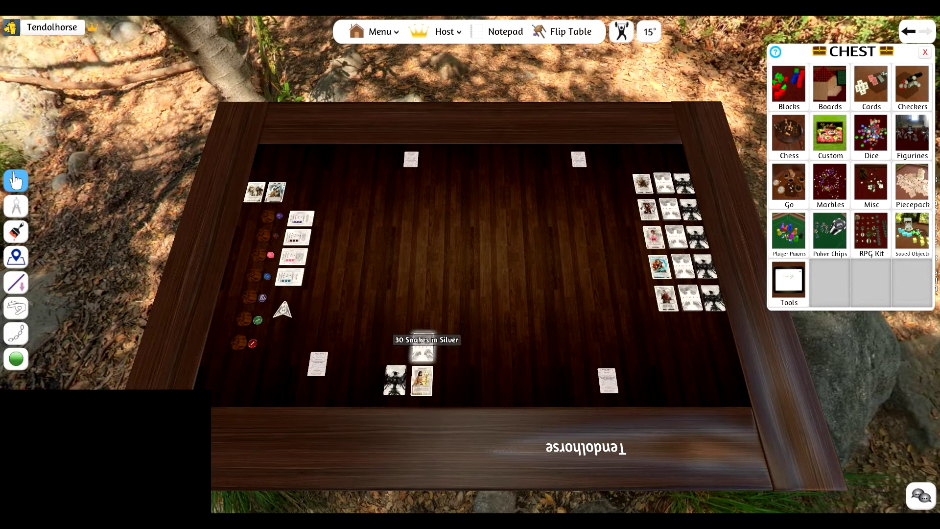
{"action": "right_click", "coordinate": [423, 346]}
Draw a hand zone over the lower middle of the table around the Snakes in Silver cards
{"action": "left_click", "coordinate": [463, 278]}
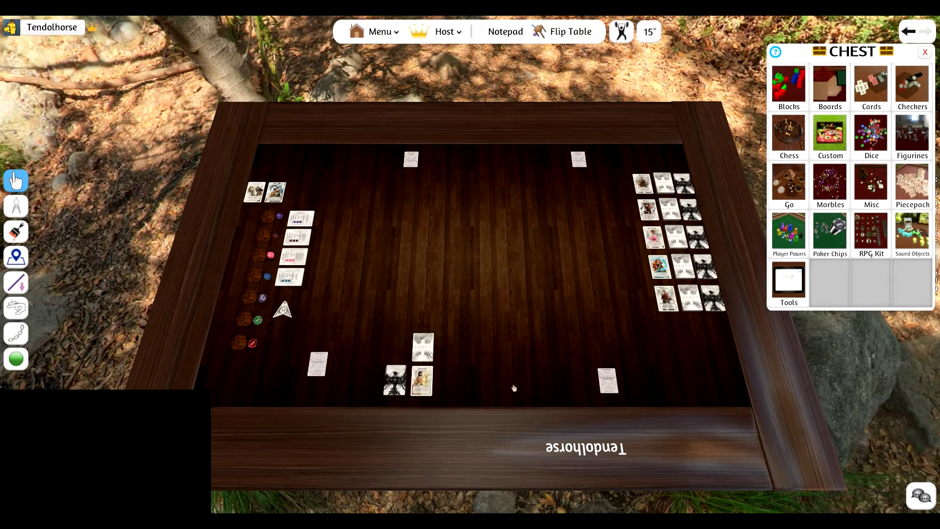
{"action": "key", "text": "4"}
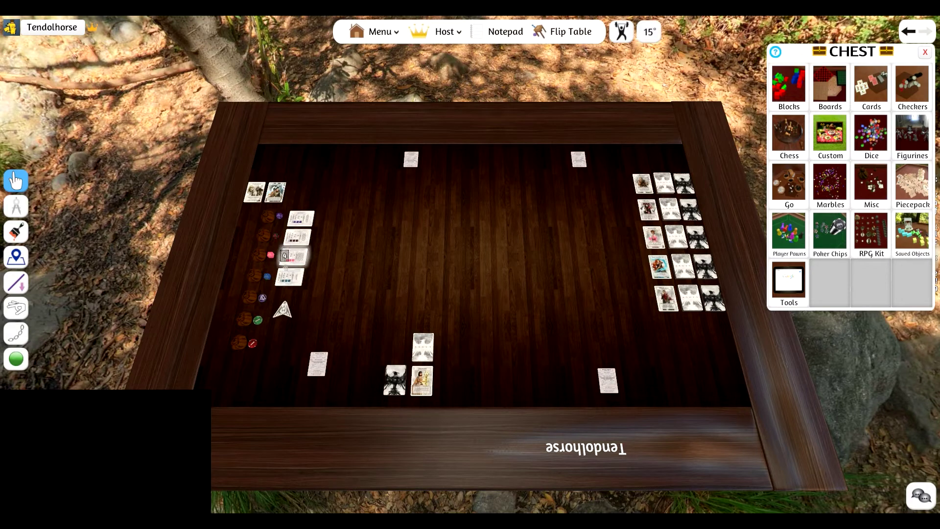
{"action": "mouse_move", "coordinate": [19, 262]}
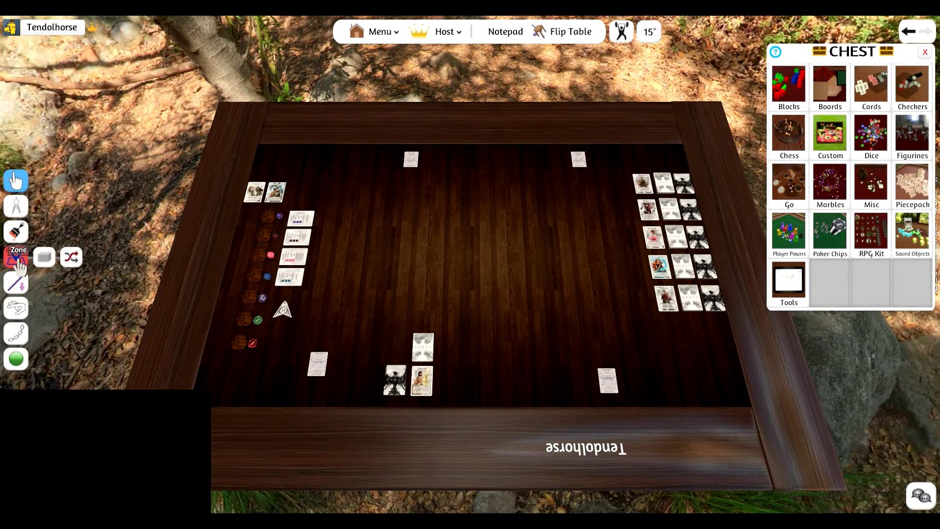
{"action": "left_click", "coordinate": [18, 261]}
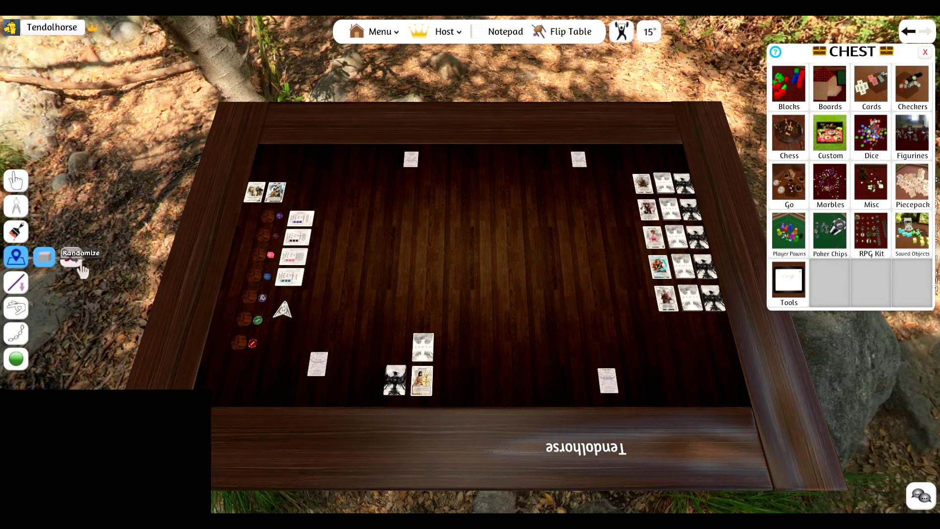
{"action": "left_click_drag", "start_coordinate": [331, 310], "coordinate": [592, 426]}
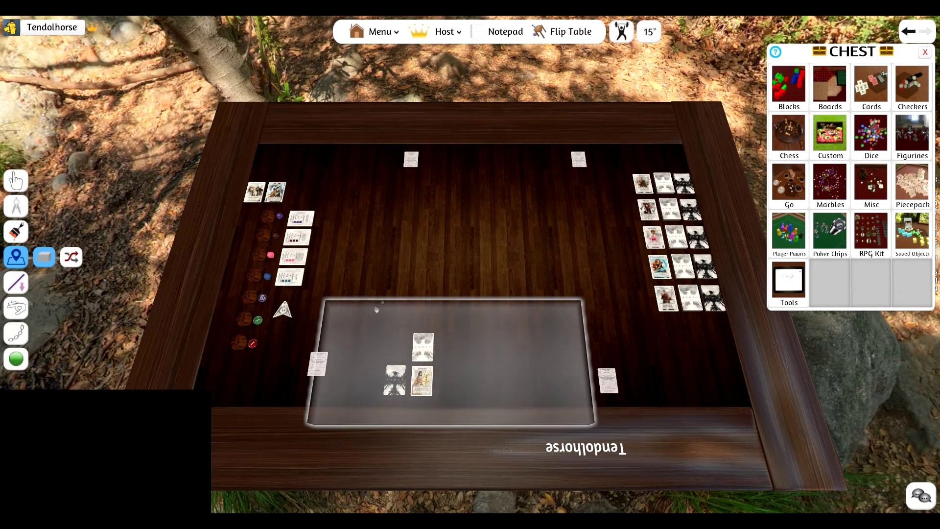
{"action": "mouse_move", "coordinate": [16, 199]}
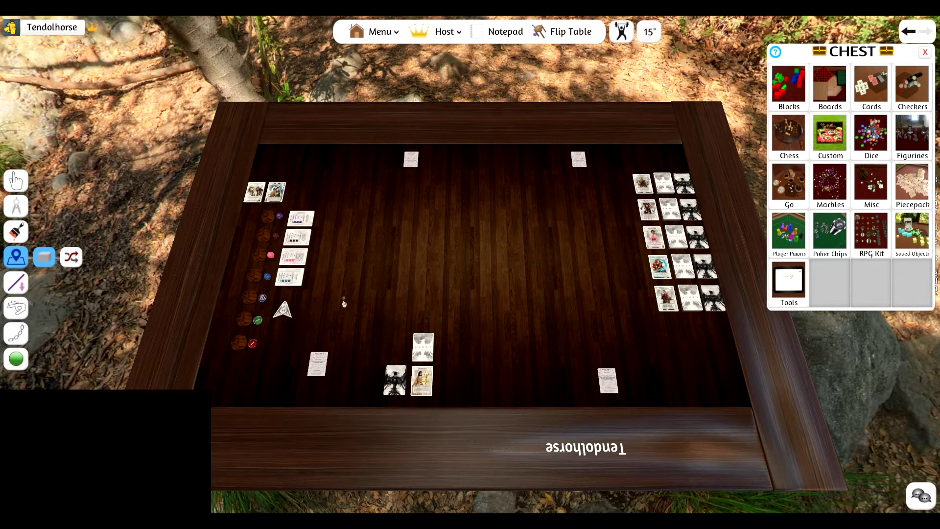
Draw a hand zone over the lower-middle table and look through the Snakes in Silver deck
{"action": "left_click_drag", "start_coordinate": [337, 300], "coordinate": [612, 416]}
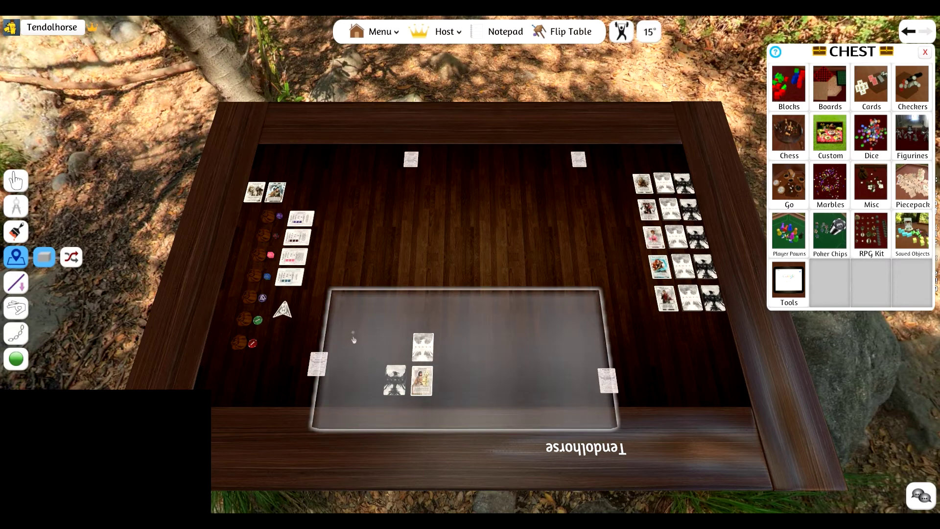
{"action": "key", "text": "F1"}
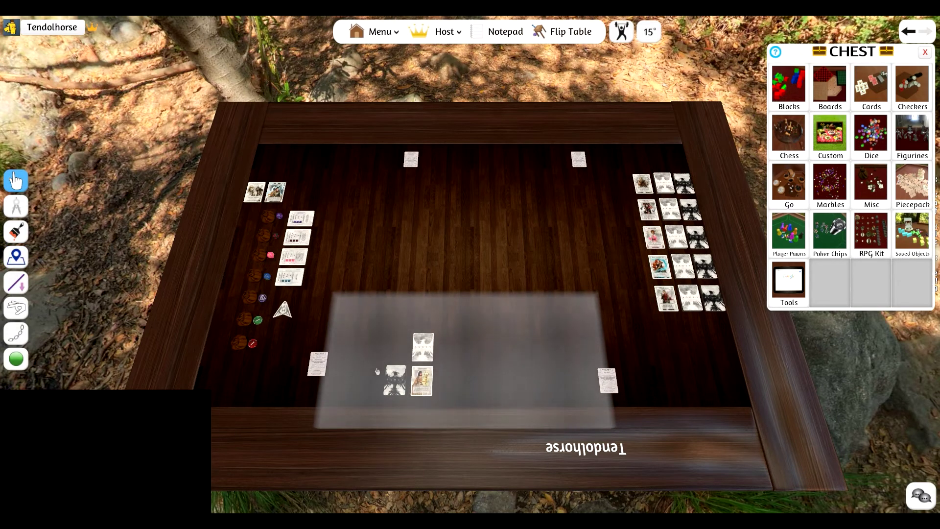
{"action": "right_click", "coordinate": [422, 345]}
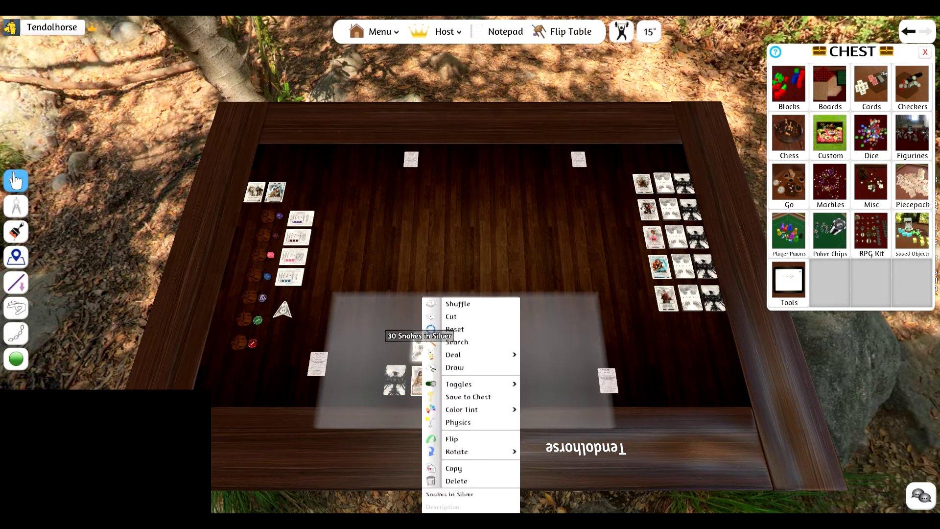
{"action": "left_click", "coordinate": [457, 342]}
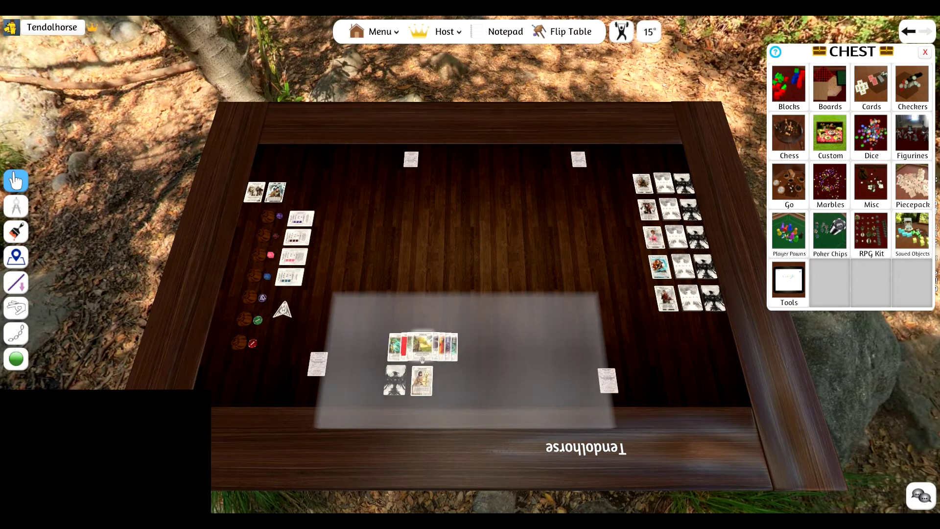
Move four hand cards, including a dragon and a fire card, onto the central table pile
{"action": "left_click_drag", "start_coordinate": [453, 345], "coordinate": [518, 349]}
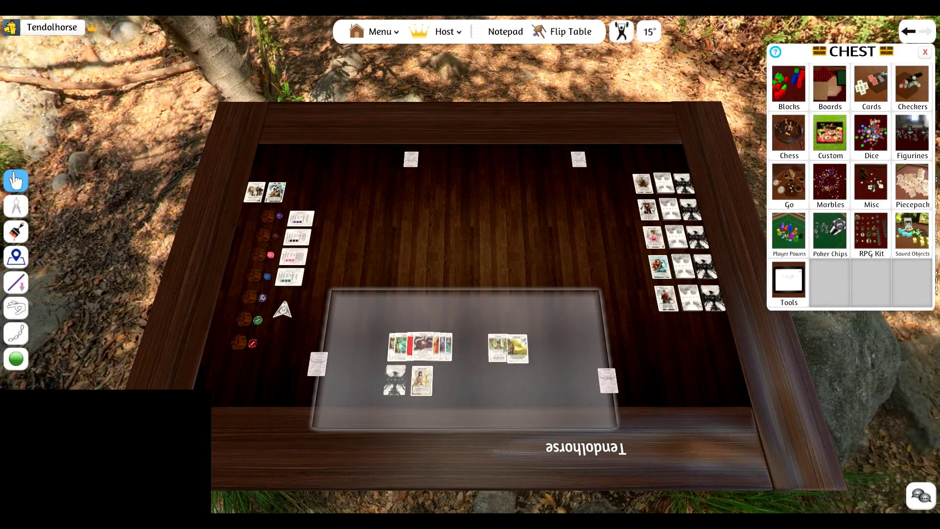
{"action": "left_click_drag", "start_coordinate": [416, 345], "coordinate": [509, 338]}
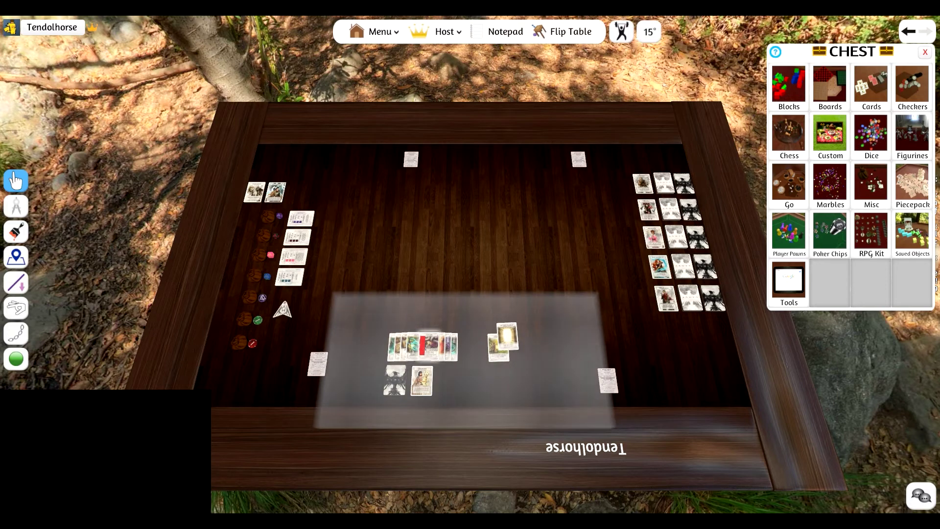
{"action": "left_click_drag", "start_coordinate": [431, 345], "coordinate": [518, 345]}
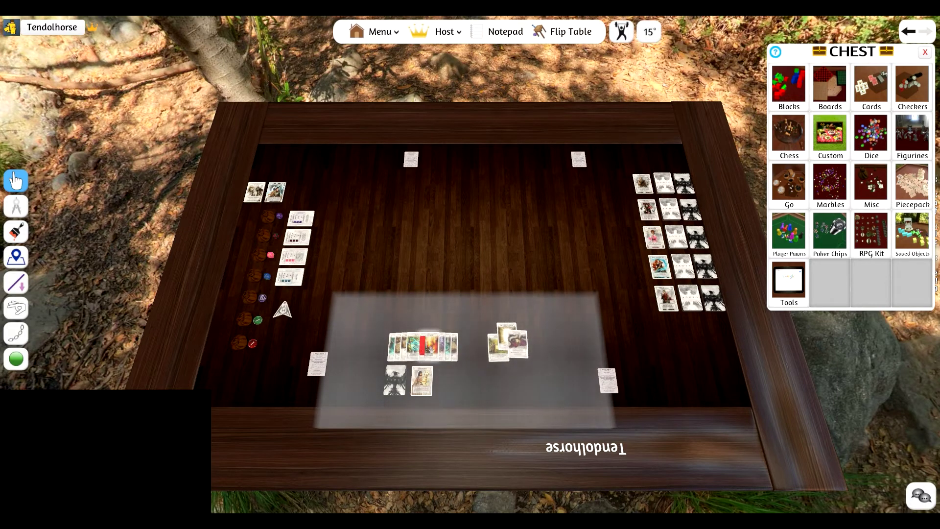
{"action": "left_click_drag", "start_coordinate": [431, 345], "coordinate": [534, 346]}
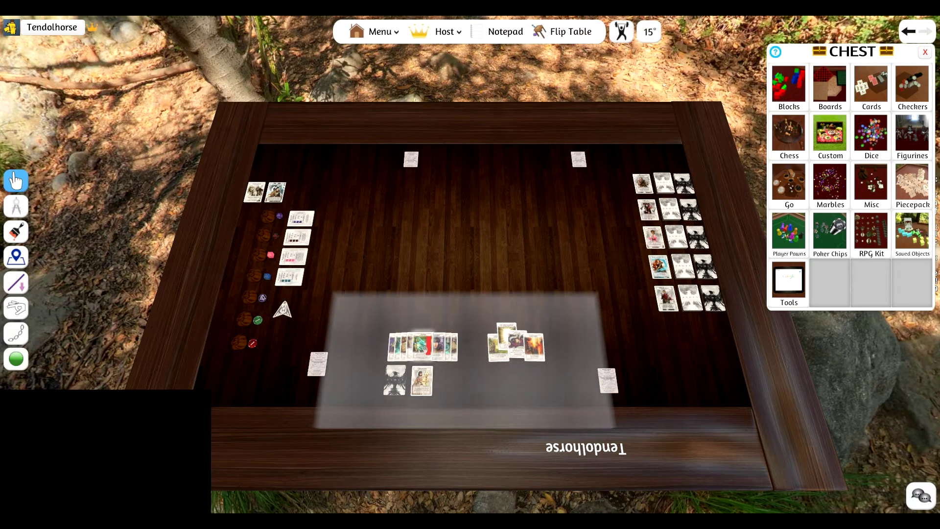
Group the remaining hand cards into one deck and flip the central pile face-down
{"action": "right_click", "coordinate": [425, 347]}
{"action": "left_click", "coordinate": [443, 353]}
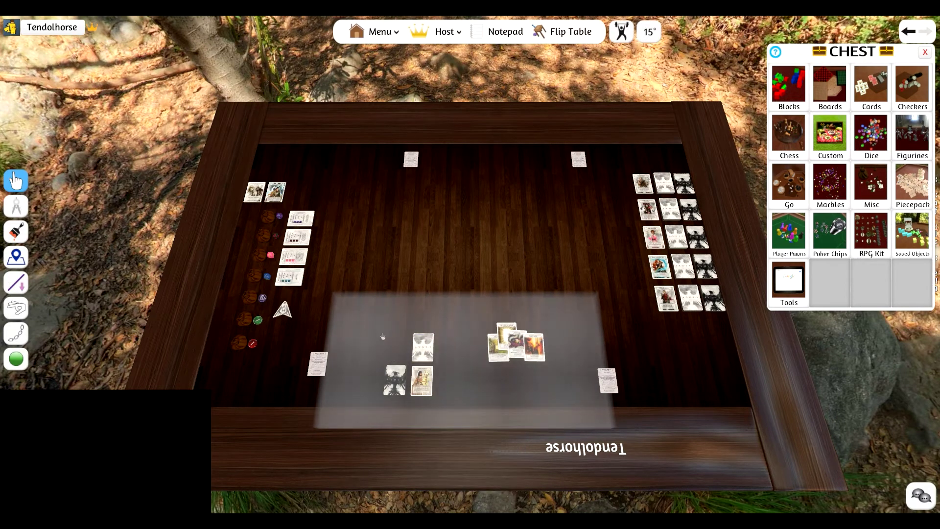
{"action": "left_click_drag", "start_coordinate": [462, 315], "coordinate": [557, 385]}
{"action": "key", "text": "f"}
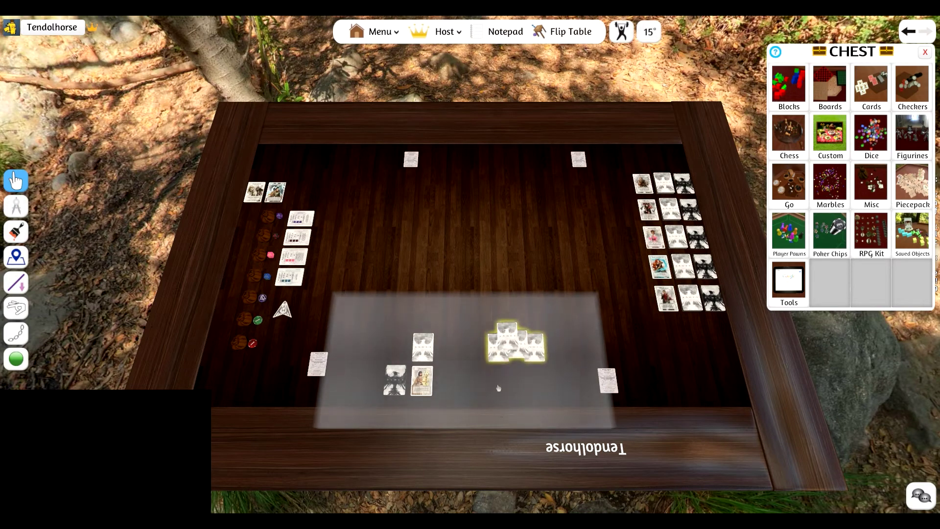
Delete the hand zone over the lower table and return to picking up objects
{"action": "left_click", "coordinate": [16, 257]}
{"action": "key", "text": "Delete"}
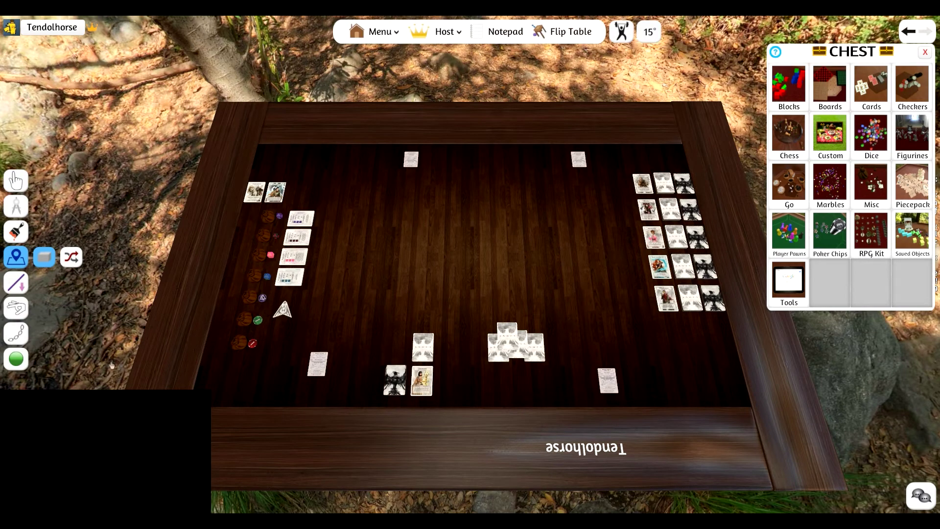
{"action": "left_click", "coordinate": [16, 180]}
Group the four centre cards into a five-card deck, then draw all five into the near hand
{"action": "left_click_drag", "start_coordinate": [465, 308], "coordinate": [559, 382]}
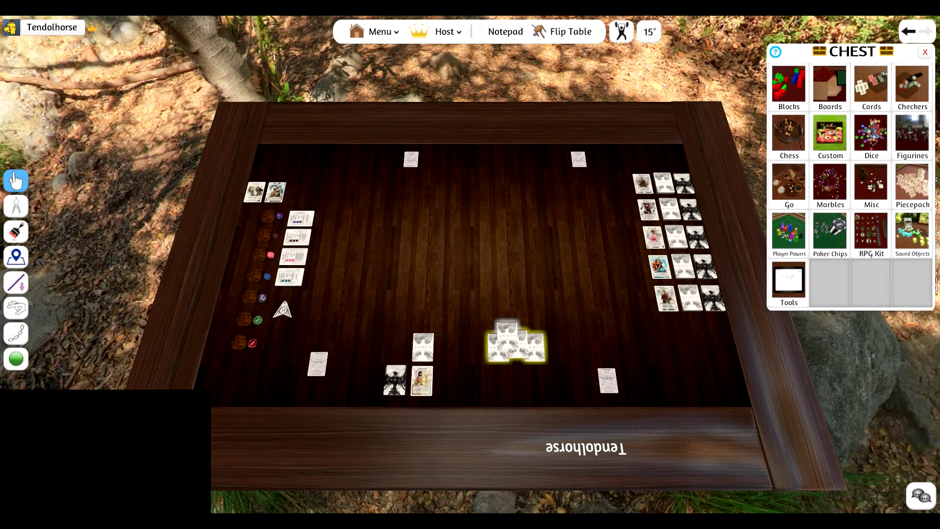
{"action": "right_click", "coordinate": [509, 339]}
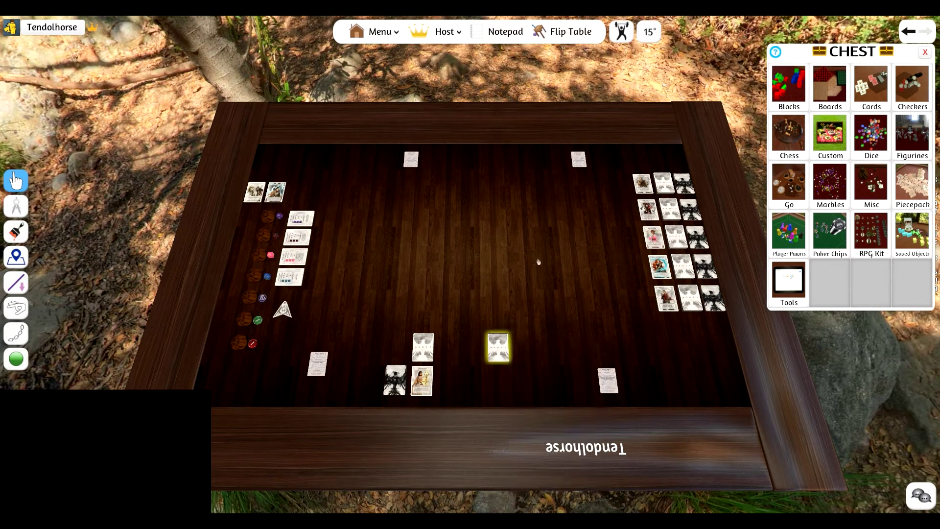
{"action": "left_click", "coordinate": [525, 363]}
{"action": "left_click", "coordinate": [497, 345]}
{"action": "key", "text": "5"}
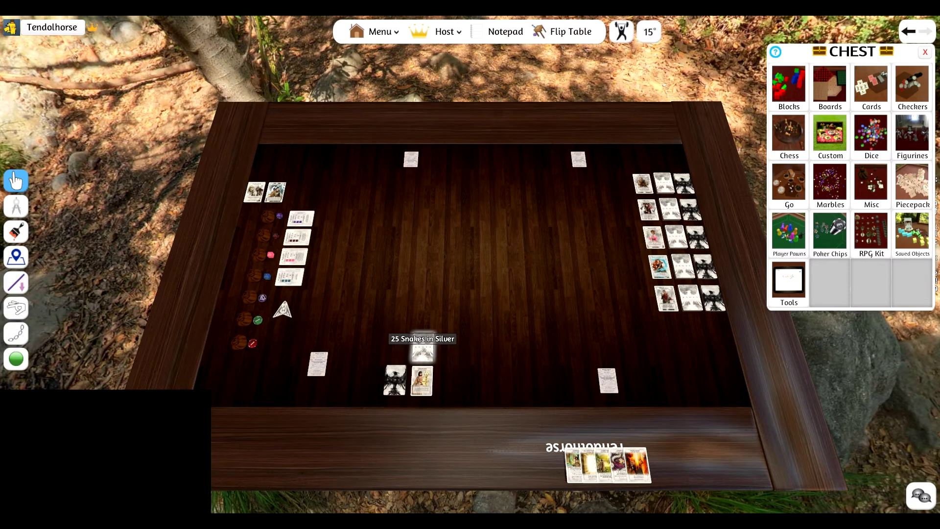
Draw four Snakes in Silver cards into the hand, one by key and three via Draw
{"action": "key", "text": "1"}
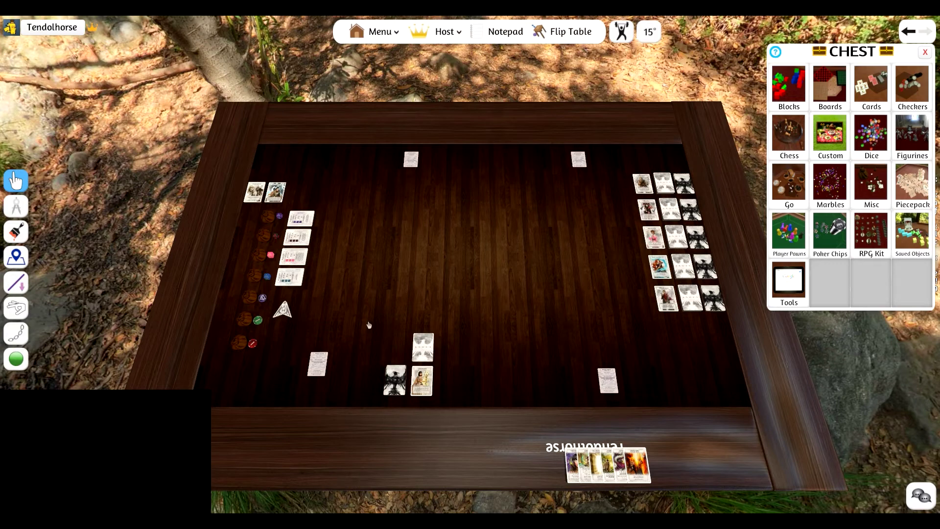
{"action": "right_click", "coordinate": [423, 349]}
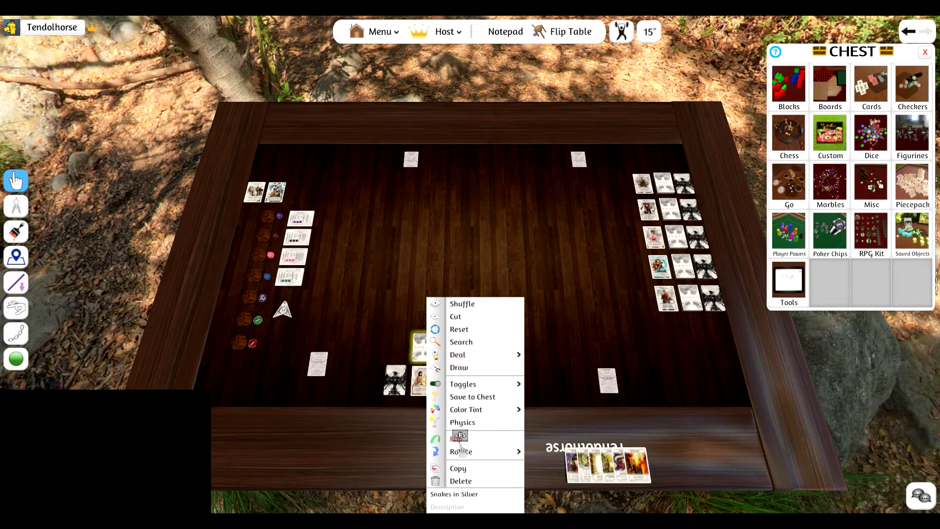
{"action": "left_click", "coordinate": [459, 368]}
{"action": "left_click", "coordinate": [459, 368]}
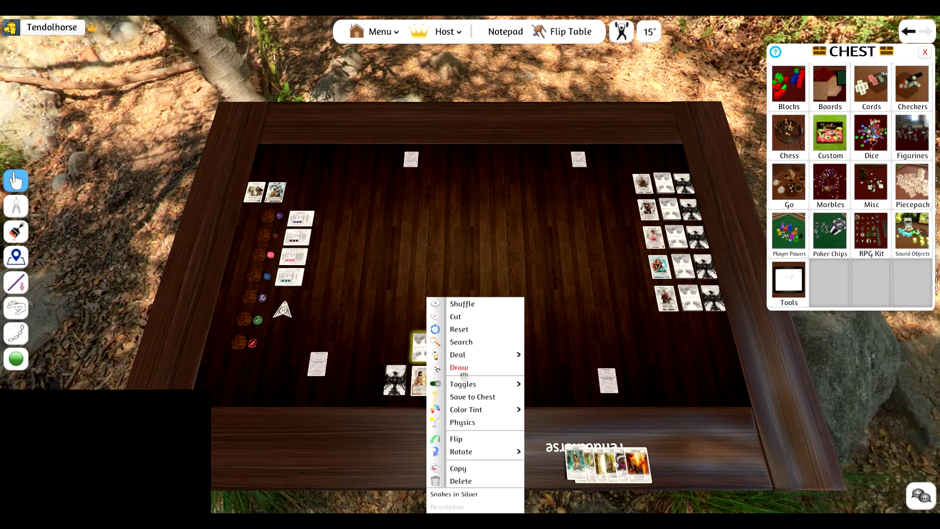
{"action": "left_click", "coordinate": [459, 367]}
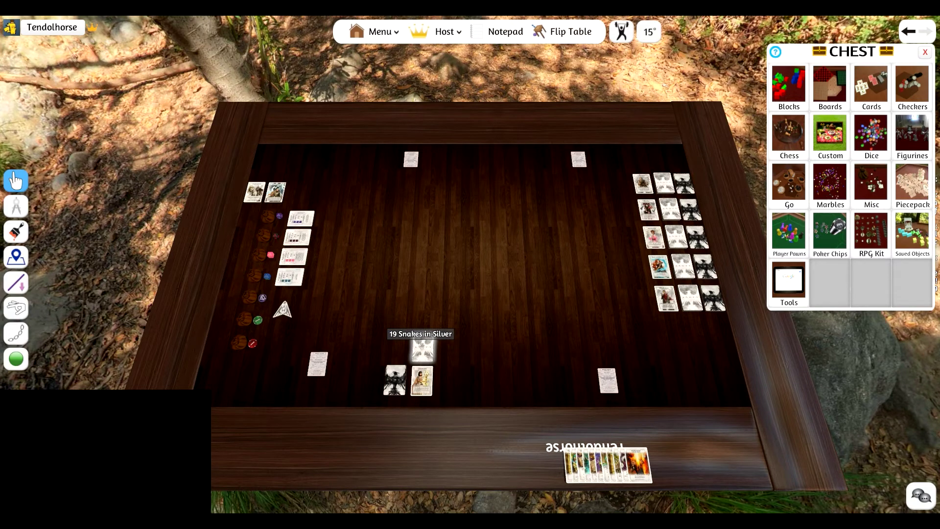
Stack the hand cards into one deck and put it back on the table deck
{"action": "left_click_drag", "start_coordinate": [503, 424], "coordinate": [615, 478]}
{"action": "key", "text": "g"}
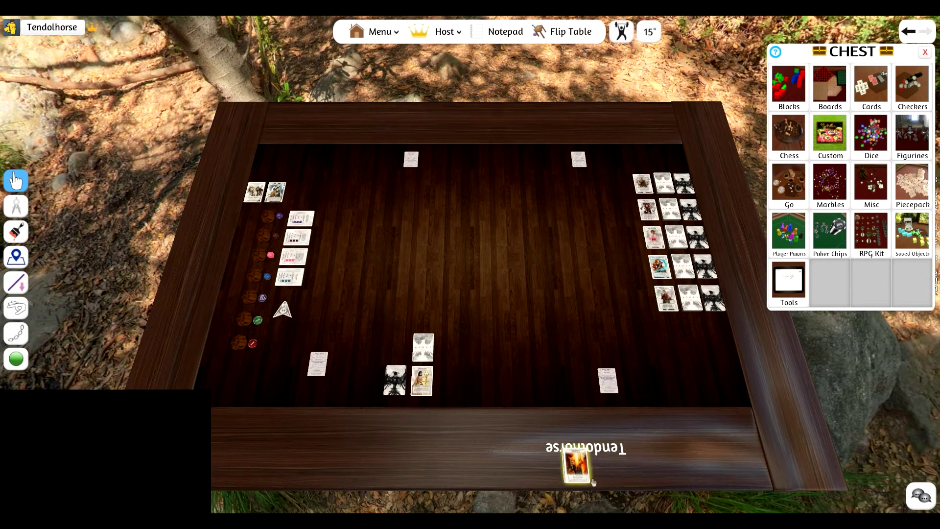
{"action": "left_click_drag", "start_coordinate": [575, 465], "coordinate": [423, 345]}
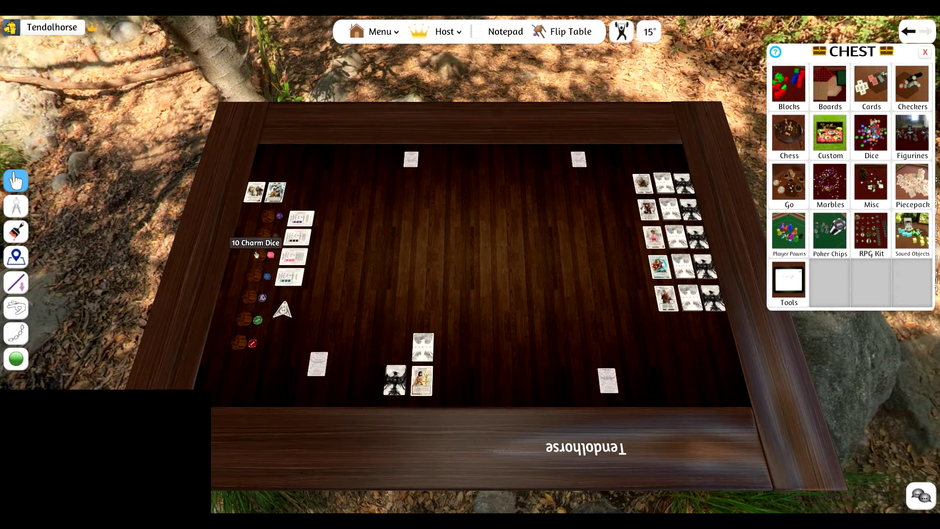
Drop five pink Charm Dice in the table centre and set a blue Natural Die beside them
{"action": "key", "text": "5"}
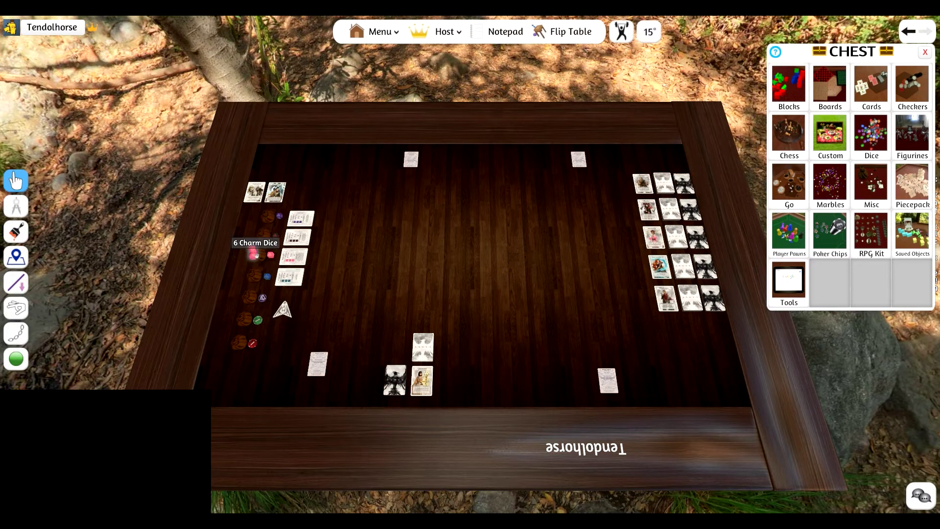
{"action": "left_click", "coordinate": [445, 293]}
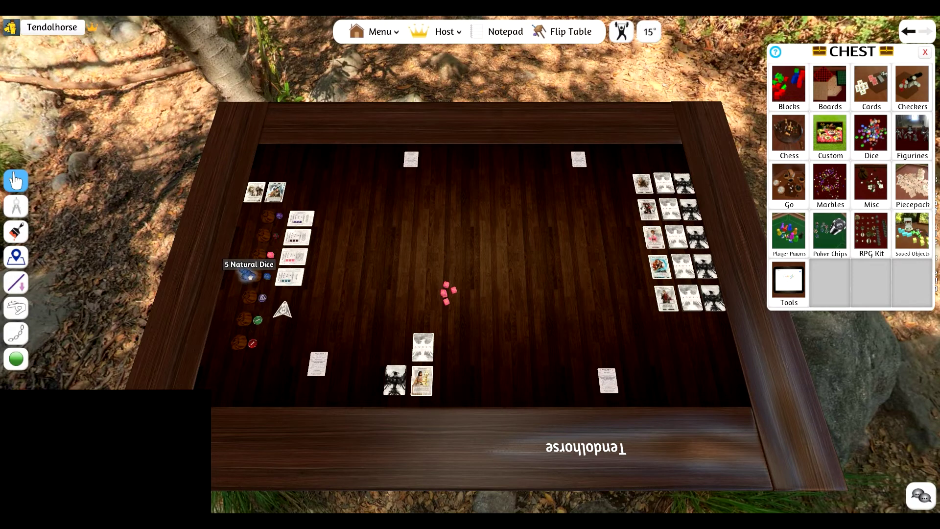
{"action": "left_click_drag", "start_coordinate": [251, 277], "coordinate": [465, 286]}
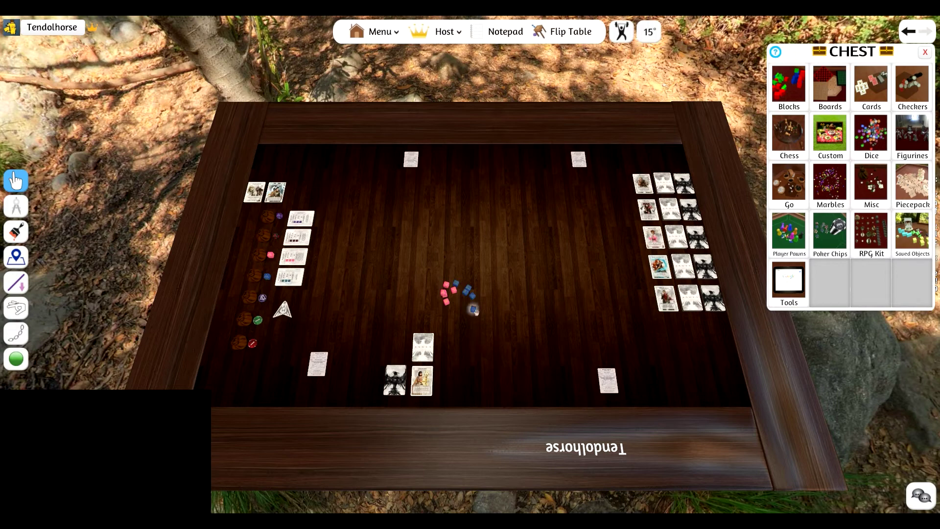
{"action": "left_click_drag", "start_coordinate": [475, 311], "coordinate": [438, 293]}
Move blue dice and the whole dice group around, then toss pink dice out of the cluster
{"action": "mouse_move", "coordinate": [471, 306]}
{"action": "left_mouse_down"}
{"action": "mouse_move", "coordinate": [456, 322]}
{"action": "mouse_move", "coordinate": [461, 302]}
{"action": "left_mouse_up"}
{"action": "mouse_move", "coordinate": [461, 304]}
{"action": "left_mouse_down"}
{"action": "mouse_move", "coordinate": [357, 337]}
{"action": "mouse_move", "coordinate": [457, 306]}
{"action": "mouse_move", "coordinate": [482, 309]}
{"action": "mouse_move", "coordinate": [445, 282]}
{"action": "mouse_move", "coordinate": [375, 339]}
{"action": "mouse_move", "coordinate": [460, 289]}
{"action": "left_mouse_up"}
{"action": "left_click_drag", "start_coordinate": [415, 246], "coordinate": [509, 327]}
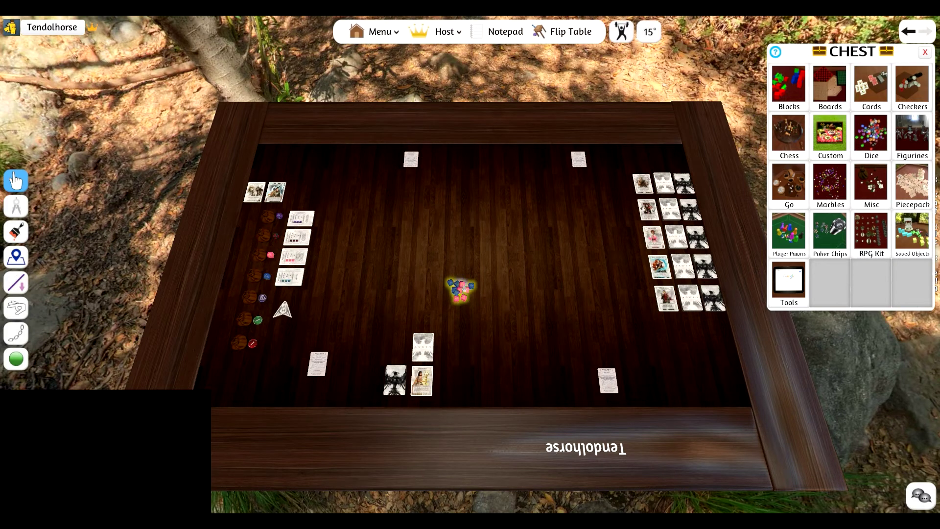
{"action": "mouse_move", "coordinate": [460, 288]}
{"action": "left_mouse_down"}
{"action": "mouse_move", "coordinate": [636, 242]}
{"action": "mouse_move", "coordinate": [452, 296]}
{"action": "left_mouse_up"}
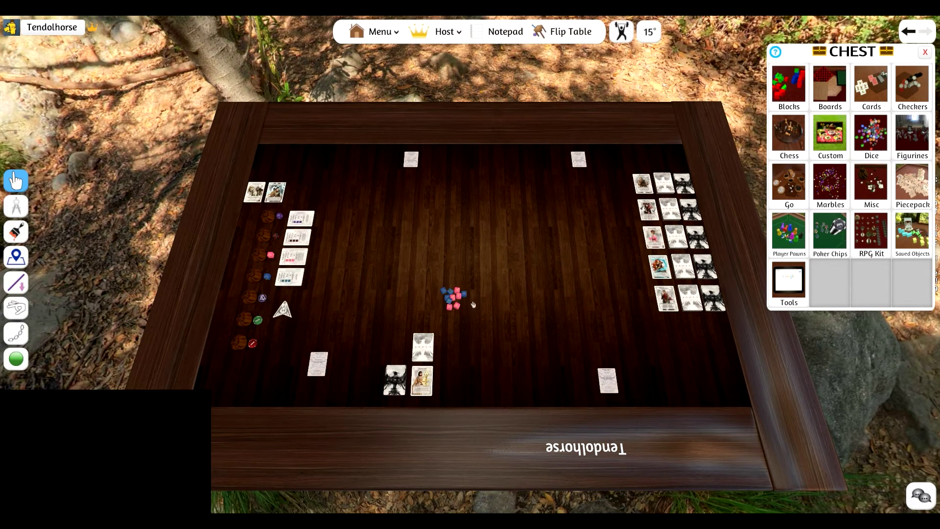
{"action": "left_click_drag", "start_coordinate": [464, 305], "coordinate": [463, 296]}
{"action": "left_click_drag", "start_coordinate": [464, 300], "coordinate": [458, 310]}
{"action": "left_click_drag", "start_coordinate": [449, 307], "coordinate": [460, 283]}
{"action": "left_click", "coordinate": [391, 33]}
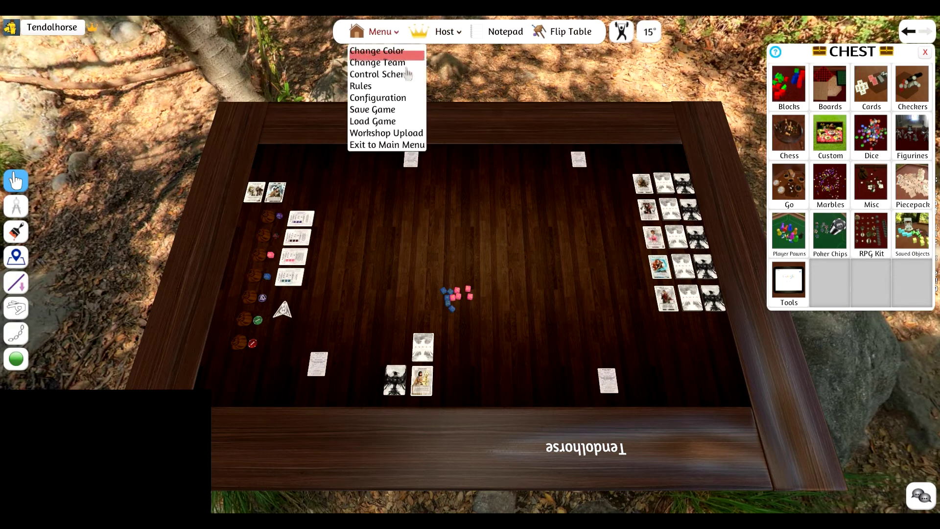
{"action": "left_click", "coordinate": [404, 100]}
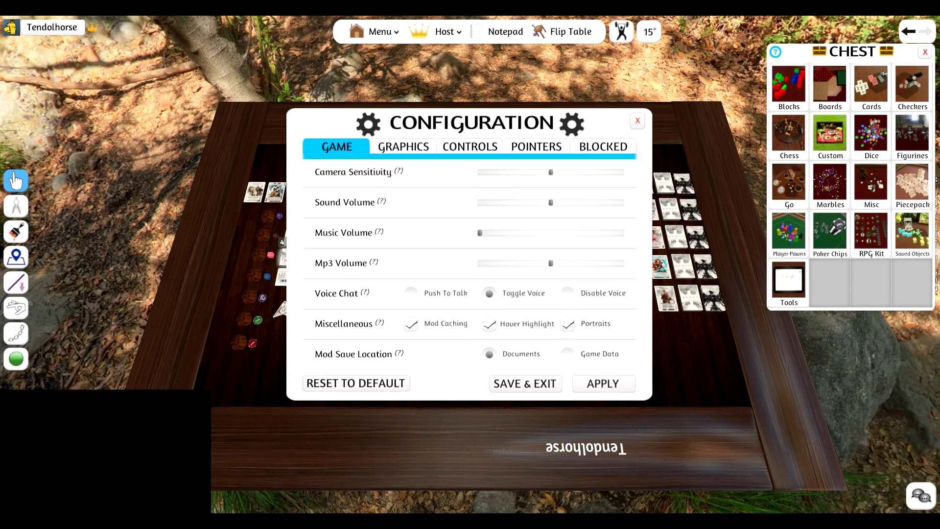
{"action": "left_click", "coordinate": [637, 120]}
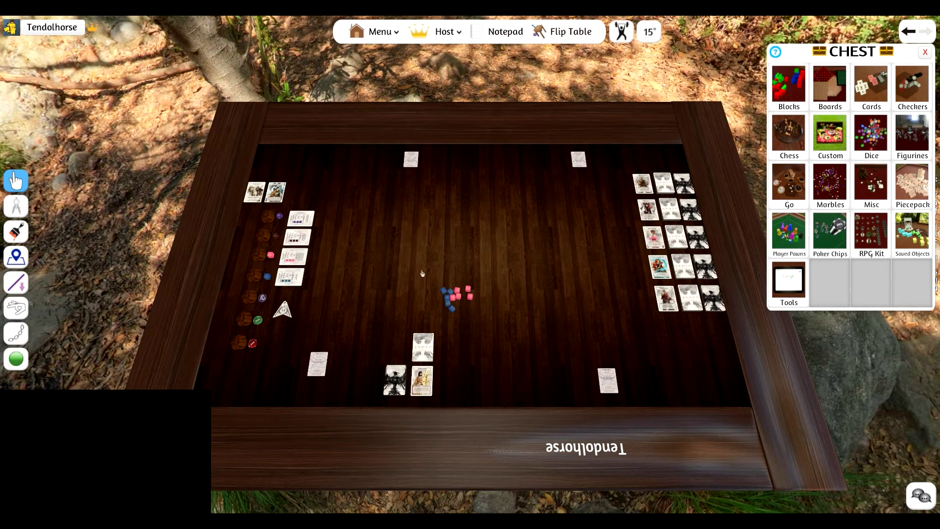
{"action": "left_click_drag", "start_coordinate": [422, 270], "coordinate": [510, 329]}
Shift the dice cluster left and preview the Maeoni Viper card enlarged
{"action": "left_click_drag", "start_coordinate": [429, 273], "coordinate": [509, 322]}
{"action": "left_click_drag", "start_coordinate": [449, 298], "coordinate": [402, 305]}
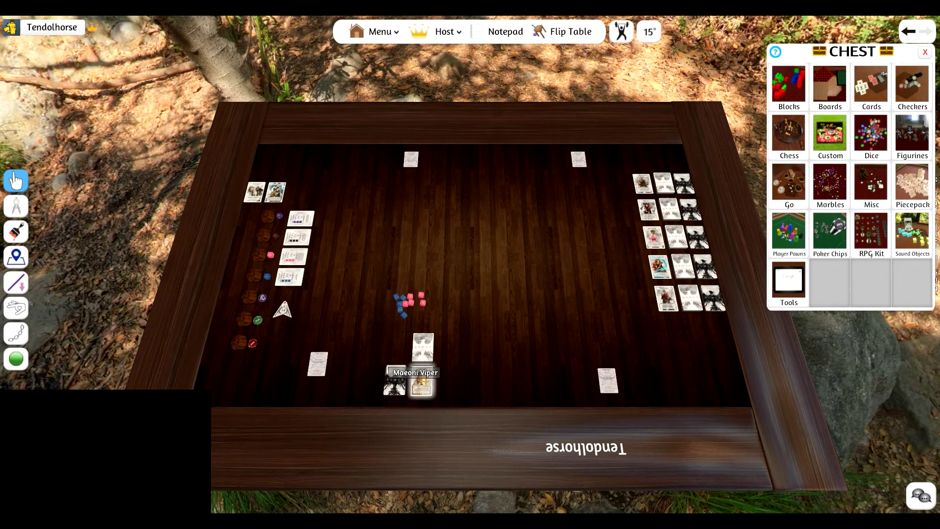
{"action": "key", "text": "alt"}
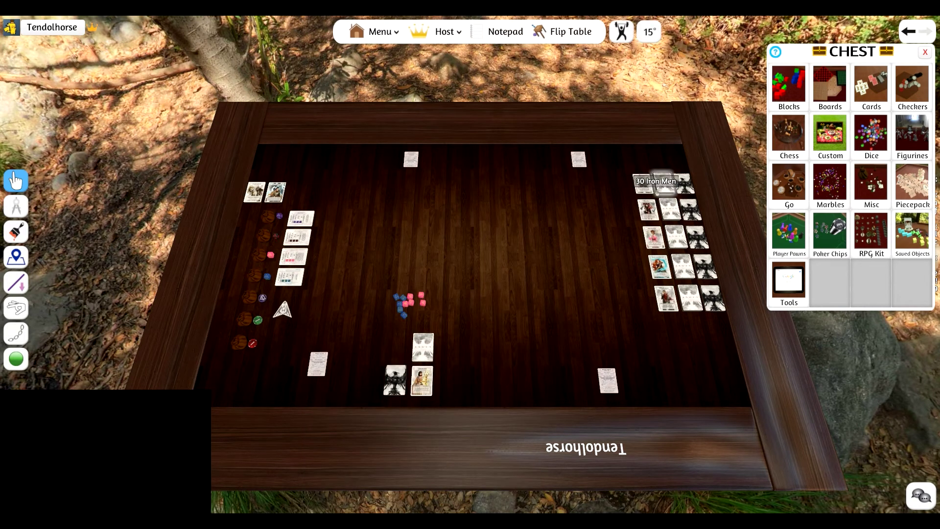
Pull a card from the top row onto the open table and enlarge One Hundred Blades
{"action": "left_click_drag", "start_coordinate": [632, 156], "coordinate": [738, 200]}
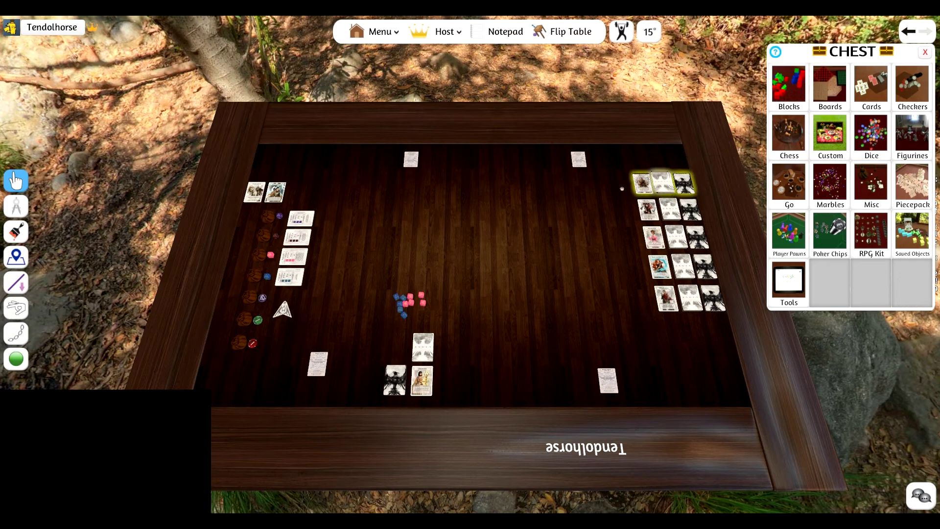
{"action": "left_click_drag", "start_coordinate": [485, 193], "coordinate": [472, 207]}
{"action": "key", "text": "alt"}
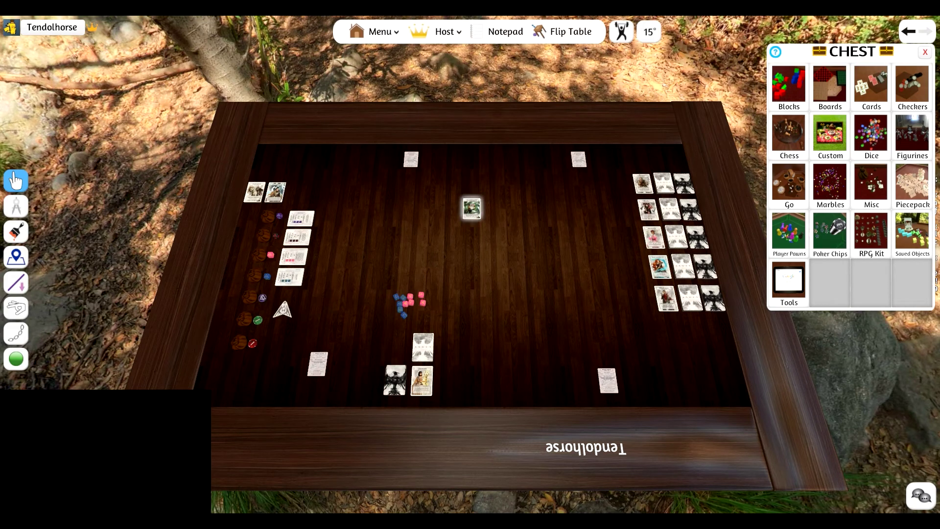
Magnify the pink and blue dice cluster to inspect their faces
{"action": "mouse_move", "coordinate": [471, 210]}
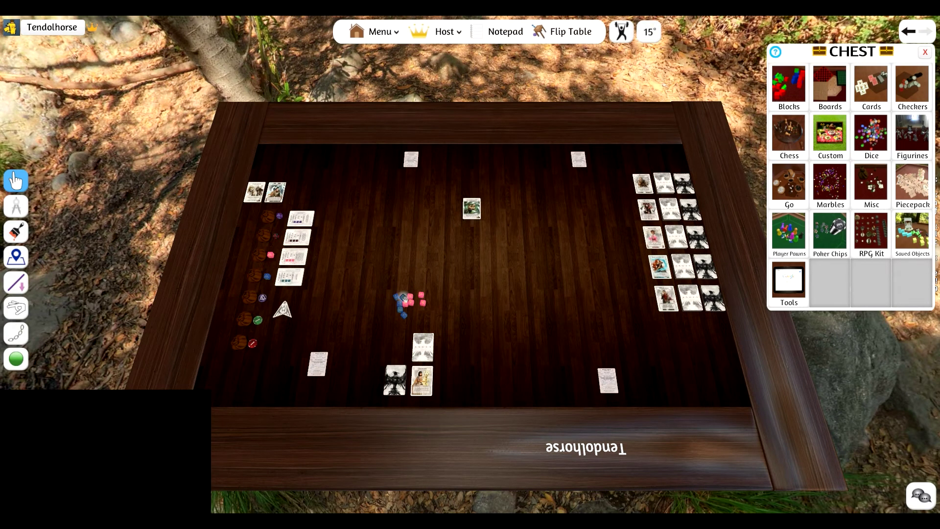
{"action": "key", "text": "alt"}
Nudge the 30 Snakes in Silver and portrait cards up-right, then move them with the dice
{"action": "left_click_drag", "start_coordinate": [375, 324], "coordinate": [499, 414]}
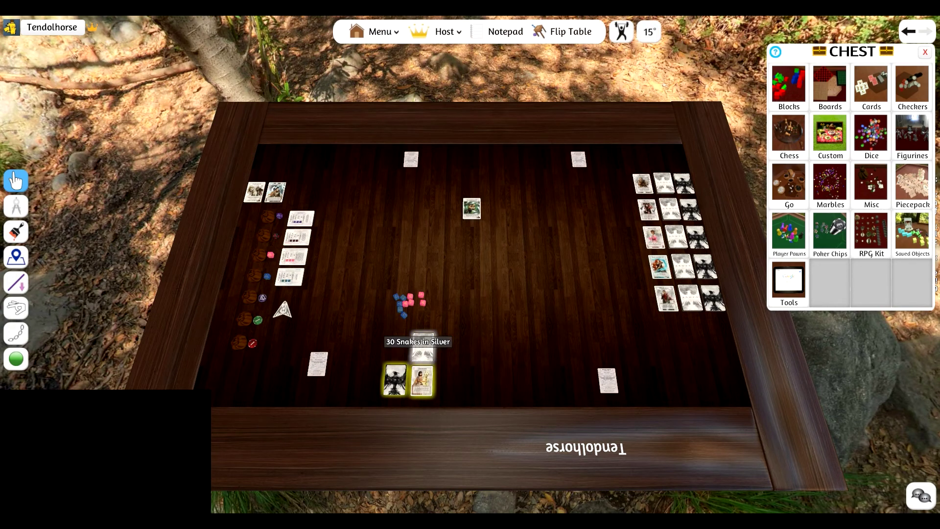
{"action": "left_click", "coordinate": [422, 348], "text": "ctrl"}
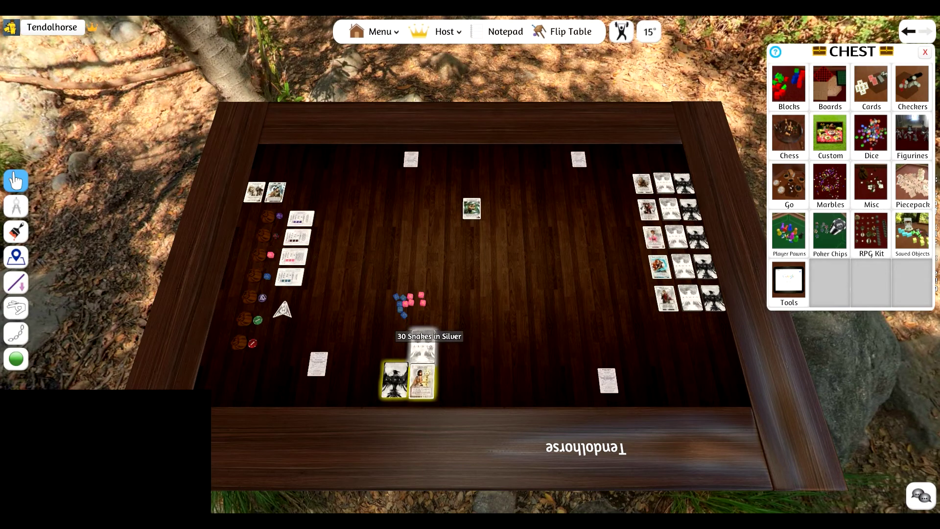
{"action": "left_click", "coordinate": [510, 343]}
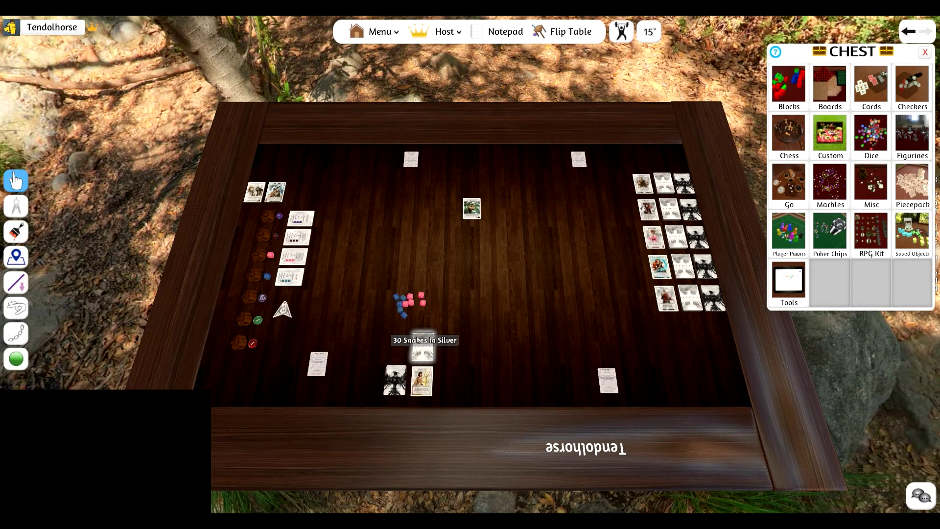
{"action": "left_click_drag", "start_coordinate": [423, 345], "coordinate": [461, 327]}
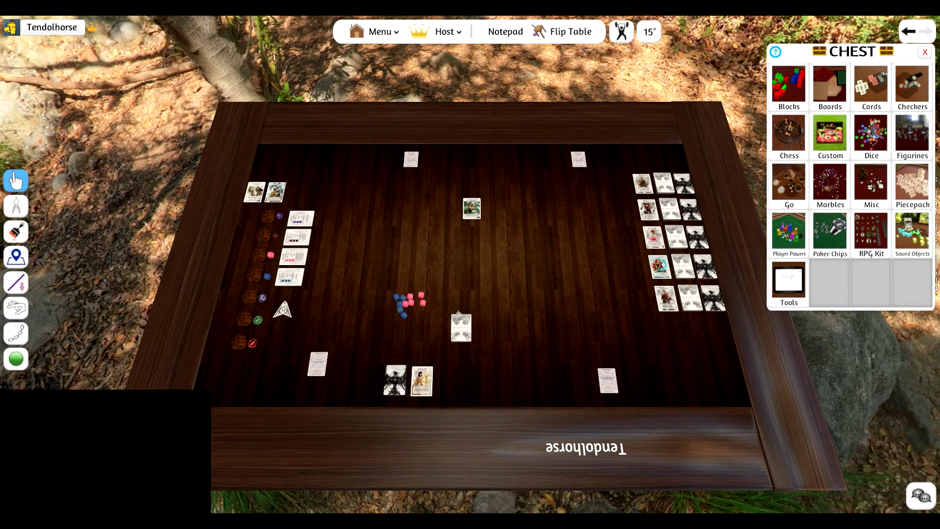
{"action": "mouse_move", "coordinate": [422, 381]}
{"action": "left_mouse_down"}
{"action": "mouse_move", "coordinate": [463, 369]}
{"action": "mouse_move", "coordinate": [396, 378]}
{"action": "mouse_move", "coordinate": [432, 367]}
{"action": "left_mouse_up"}
{"action": "left_click_drag", "start_coordinate": [363, 263], "coordinate": [541, 429]}
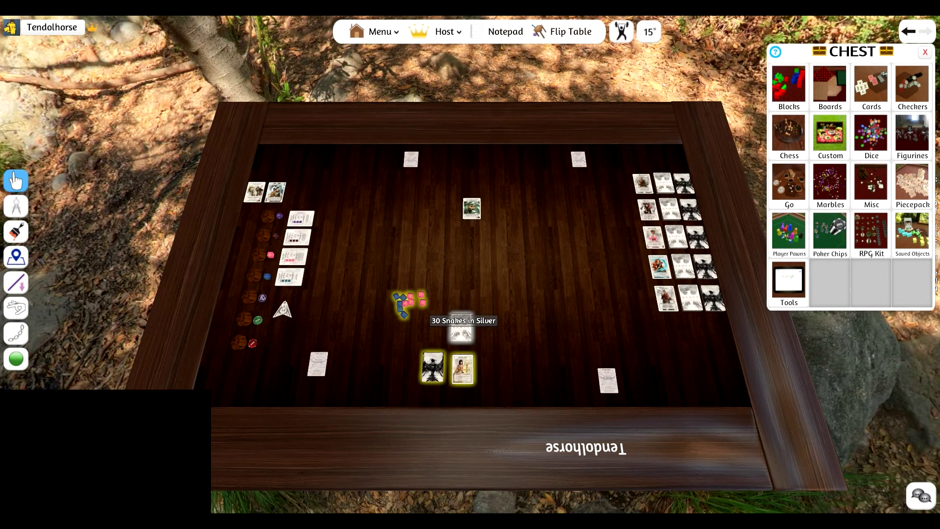
{"action": "left_click_drag", "start_coordinate": [461, 327], "coordinate": [458, 328]}
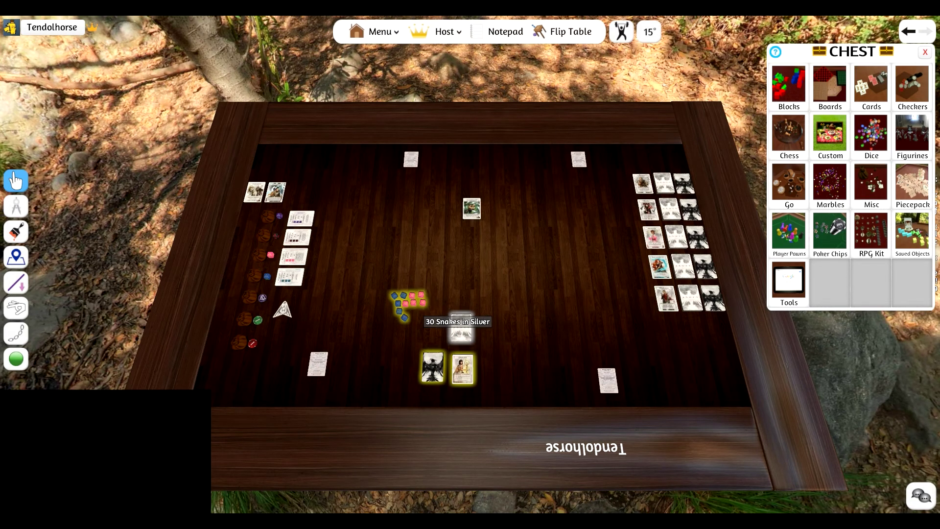
{"action": "left_click", "coordinate": [498, 272]}
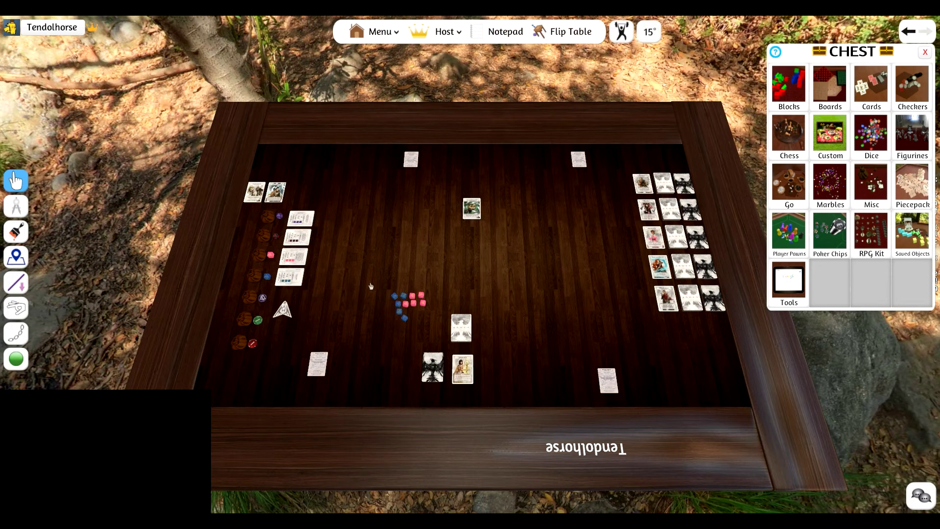
Check a pink die's face, roll the selected dice, and pull a pink die toward the middle
{"action": "left_click_drag", "start_coordinate": [368, 275], "coordinate": [616, 286]}
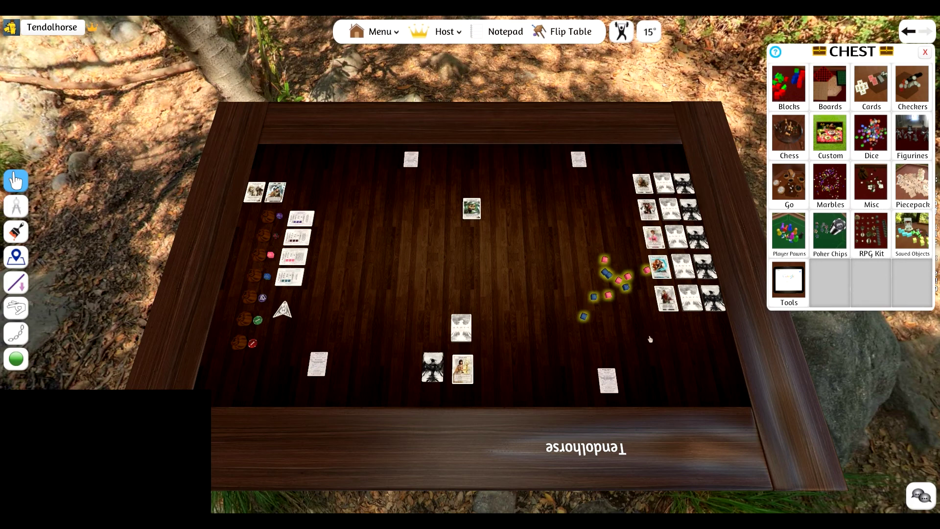
{"action": "key", "text": "alt"}
{"action": "right_click", "coordinate": [619, 282]}
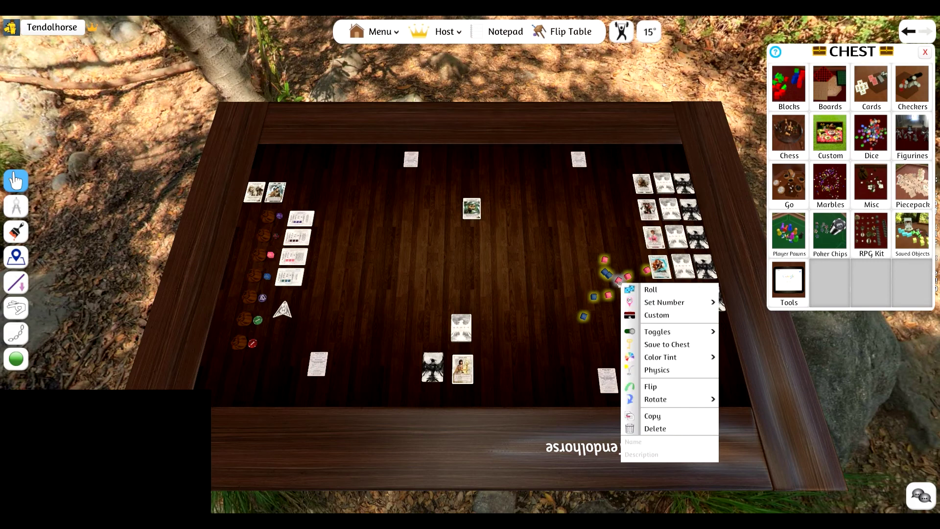
{"action": "left_click", "coordinate": [651, 292]}
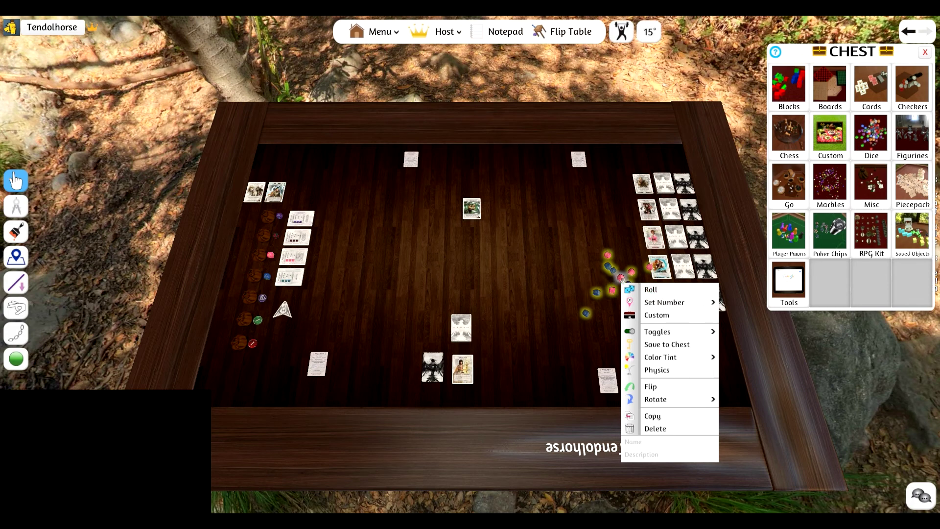
{"action": "left_click", "coordinate": [552, 283]}
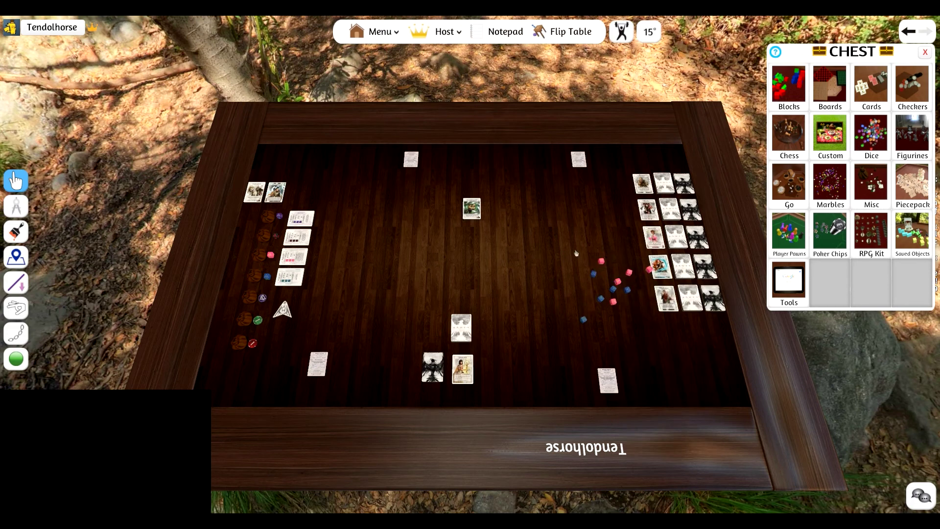
{"action": "left_click_drag", "start_coordinate": [648, 269], "coordinate": [529, 275]}
Return the stray pink die and gather all dice into one cluster near the centre
{"action": "mouse_move", "coordinate": [530, 272]}
{"action": "left_mouse_down"}
{"action": "mouse_move", "coordinate": [536, 250]}
{"action": "mouse_move", "coordinate": [532, 259]}
{"action": "left_mouse_up"}
{"action": "left_click_drag", "start_coordinate": [527, 268], "coordinate": [588, 280]}
{"action": "left_click_drag", "start_coordinate": [548, 235], "coordinate": [642, 328]}
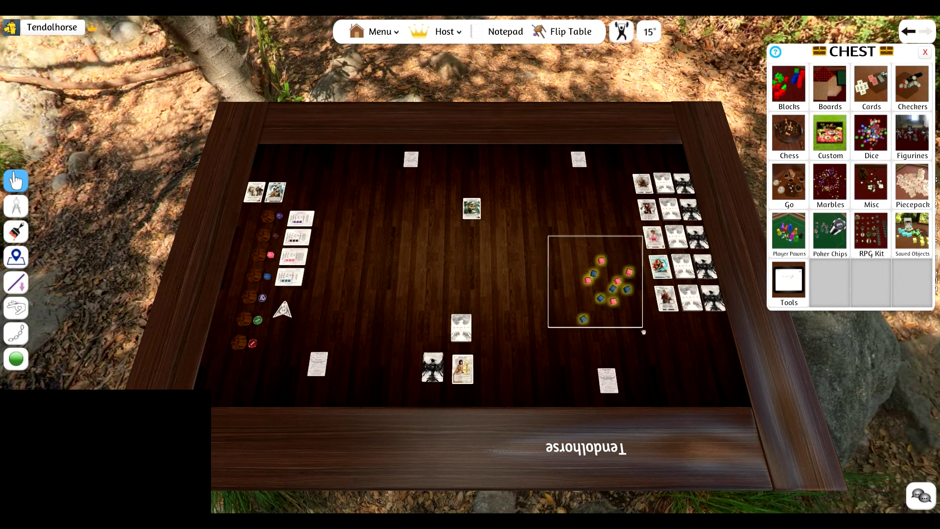
{"action": "left_click_drag", "start_coordinate": [612, 289], "coordinate": [512, 292]}
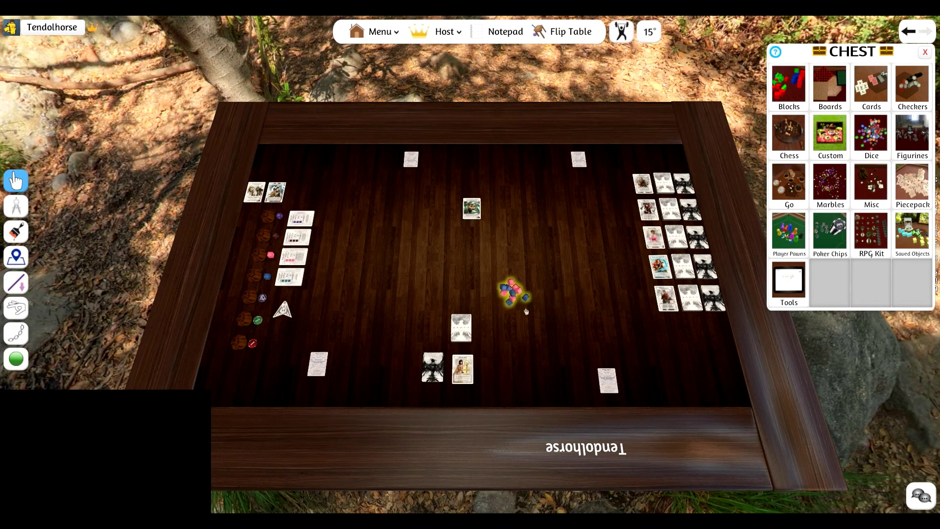
{"action": "left_click", "coordinate": [541, 327]}
Pull out a blue die, check its leaf and frog faces, and place it beside the right-hand cards
{"action": "left_click_drag", "start_coordinate": [525, 304], "coordinate": [532, 266]}
{"action": "key", "text": "alt"}
{"action": "key", "text": "alt"}
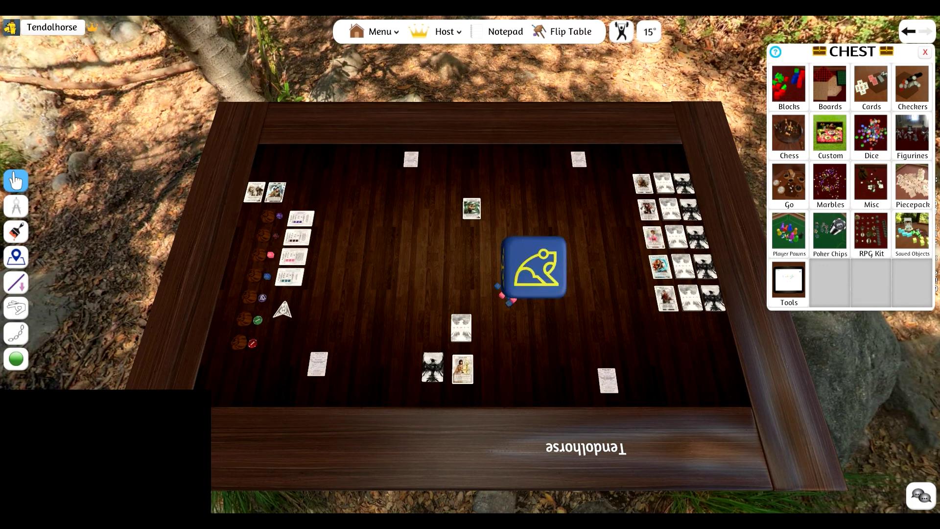
{"action": "left_click_drag", "start_coordinate": [532, 267], "coordinate": [592, 270]}
{"action": "key", "text": "alt"}
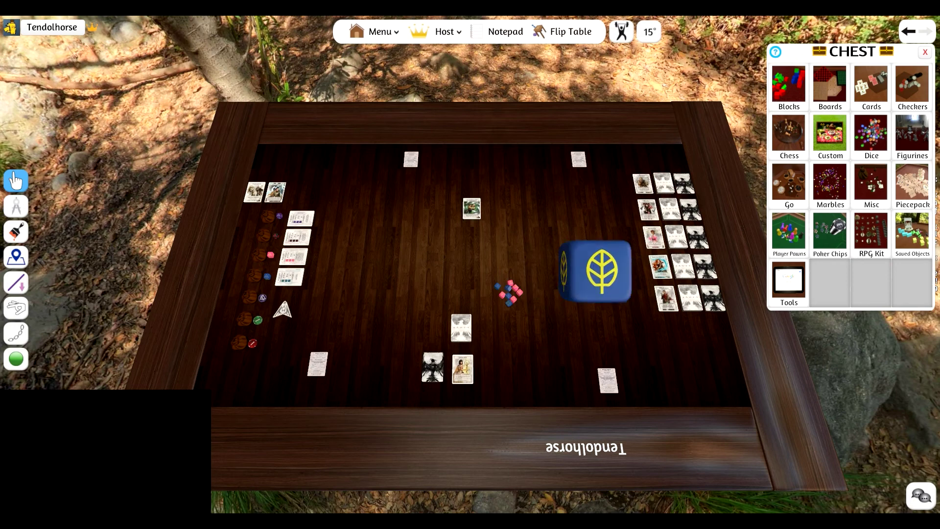
{"action": "left_click_drag", "start_coordinate": [595, 272], "coordinate": [618, 261]}
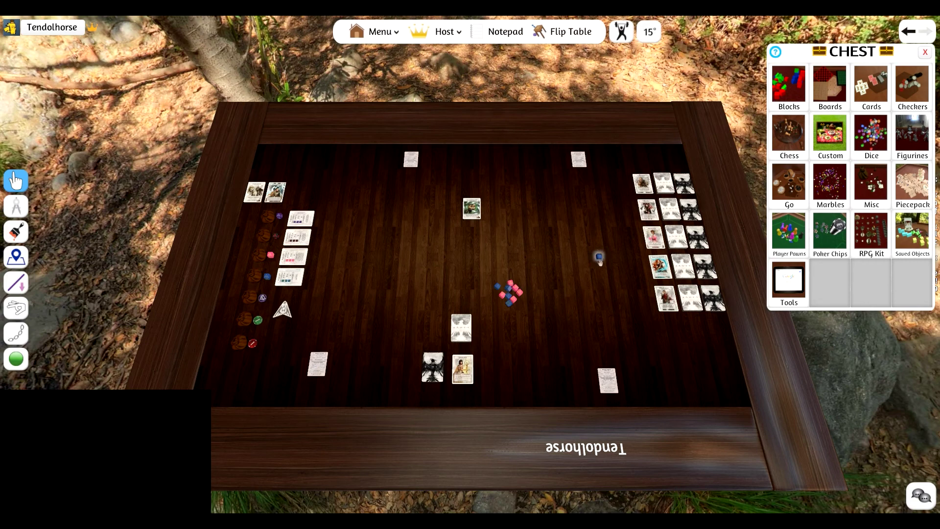
Drag the stray blue die back into the dice cluster and nudge the 30 Snakes in Silver card beside it
{"action": "left_click_drag", "start_coordinate": [599, 258], "coordinate": [522, 285]}
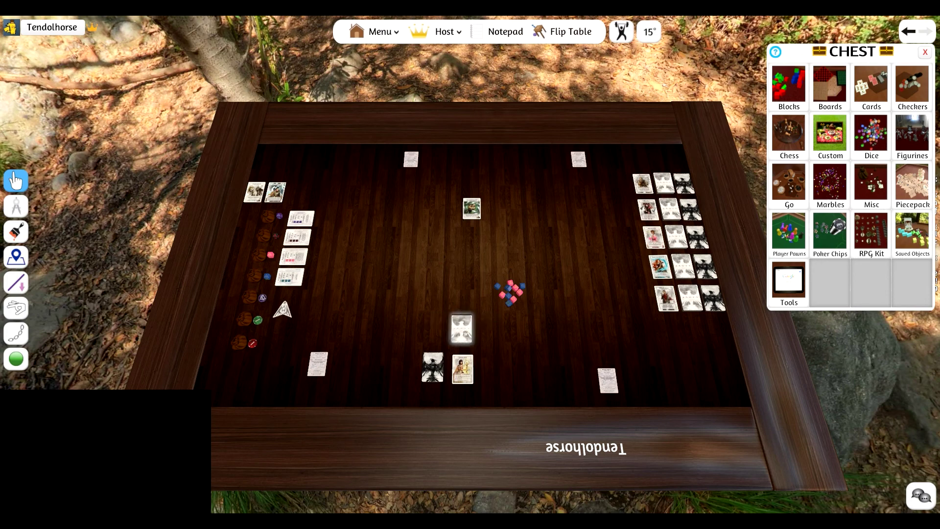
{"action": "left_click_drag", "start_coordinate": [462, 331], "coordinate": [492, 327]}
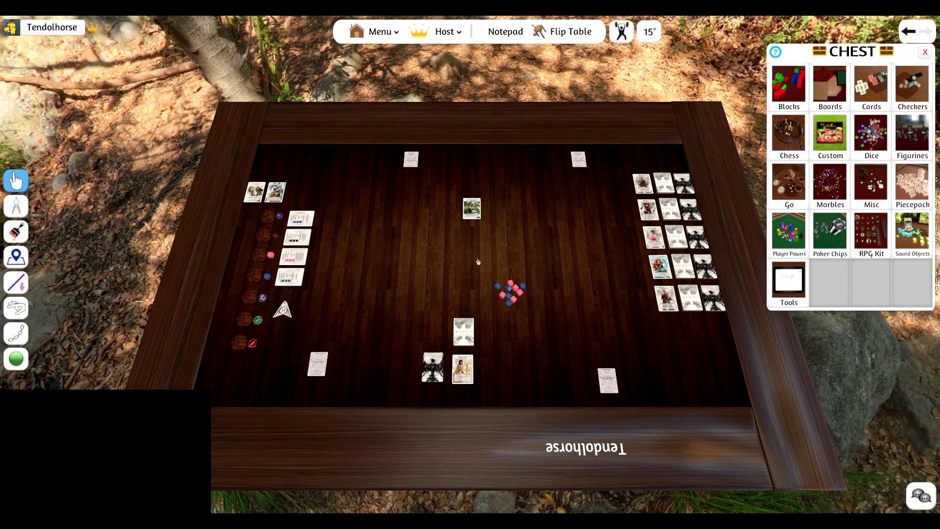
Box-select the dice, clear the selection, then choose Exit to Main Menu from the Menu
{"action": "left_click_drag", "start_coordinate": [477, 258], "coordinate": [557, 337]}
{"action": "left_click_drag", "start_coordinate": [482, 262], "coordinate": [545, 347]}
{"action": "left_click", "coordinate": [474, 263]}
{"action": "left_click", "coordinate": [381, 32]}
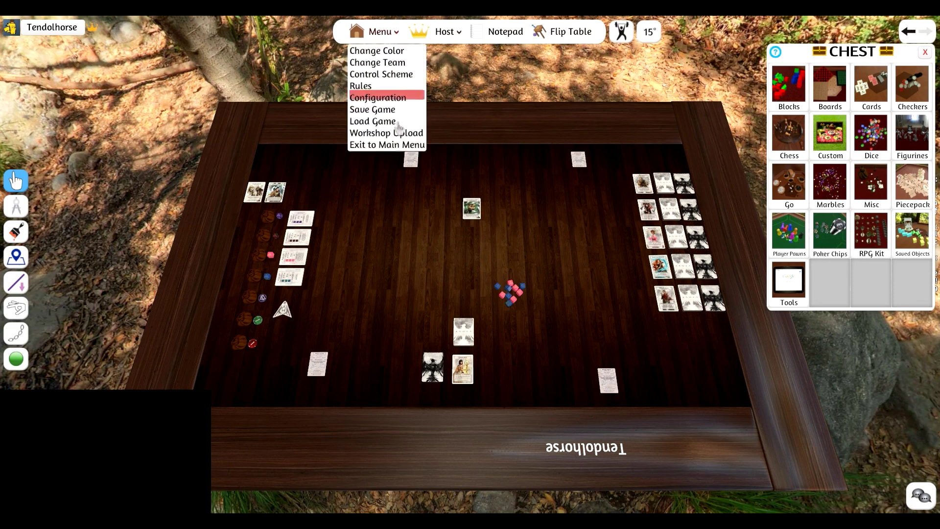
{"action": "left_click", "coordinate": [386, 145]}
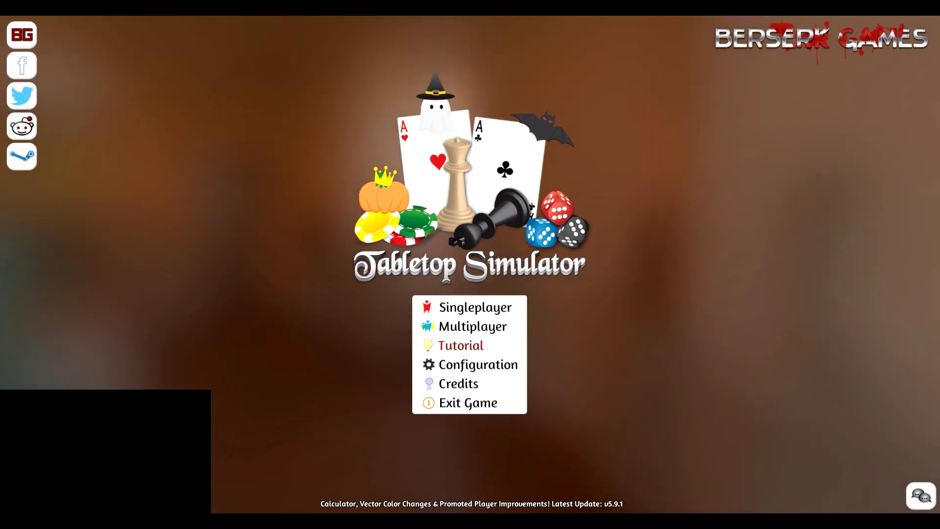